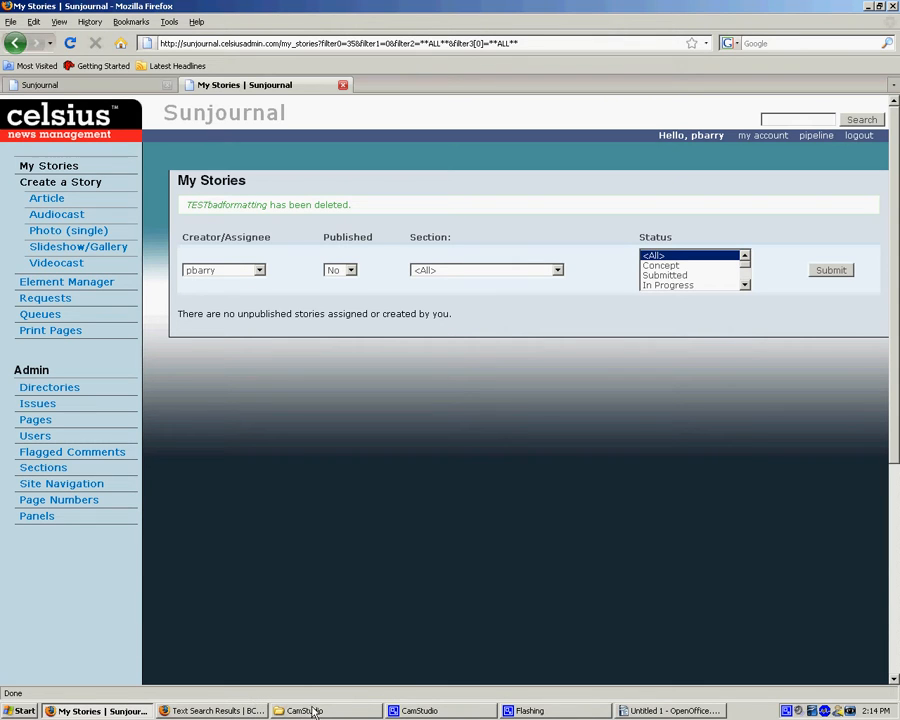
# Start a new article story and title it "TESTarticle".
pyautogui.click(44, 198)
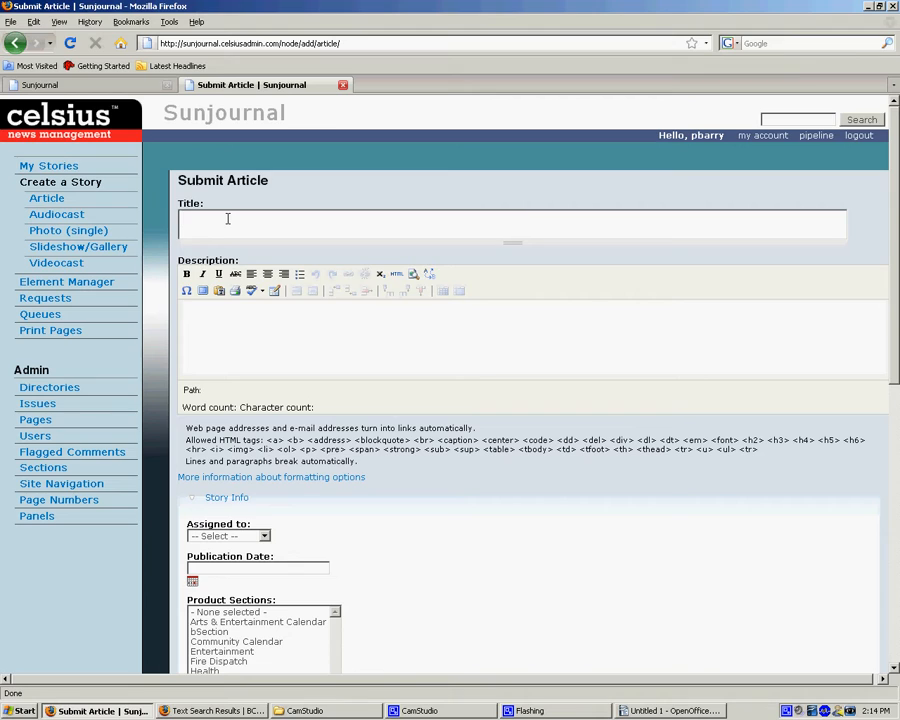
pyautogui.write('tes')
pyautogui.press('Tab')
pyautogui.hotkey('shift', 'Tab')
pyautogui.write('TESTart')
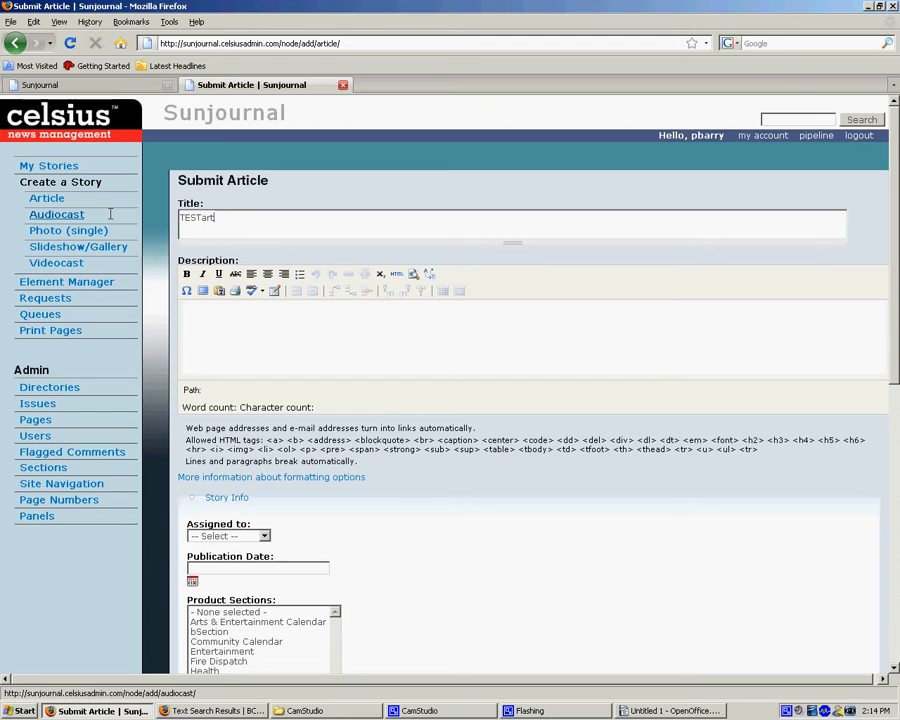
pyautogui.write('icle')
# Enter the description "This is a test article for my screencast!" and submit the article.
pyautogui.click(183, 306)
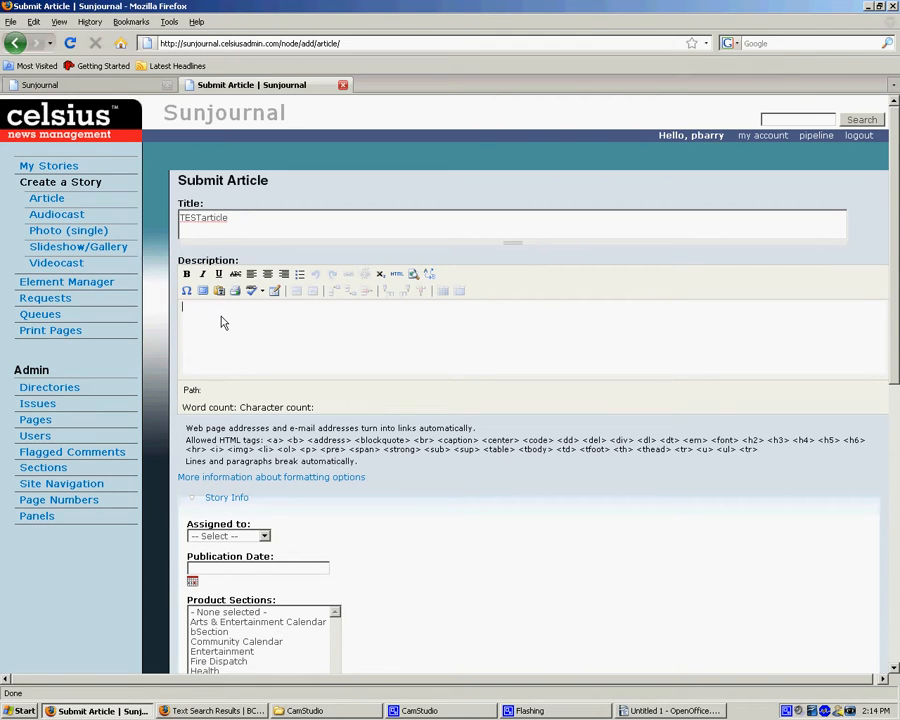
pyautogui.write('This is a test article, ir')
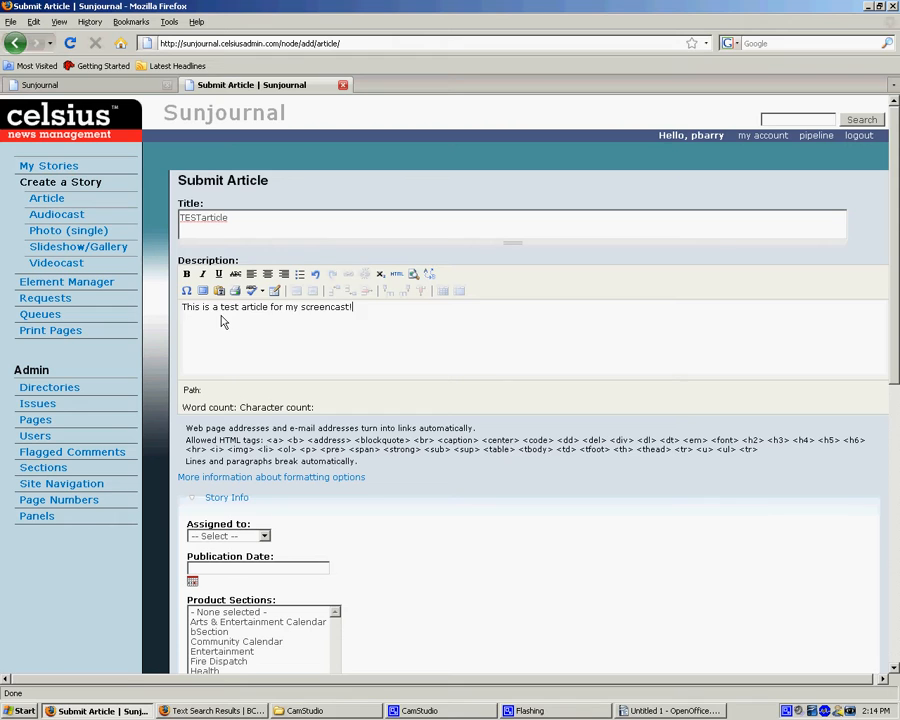
pyautogui.scroll(-4, 224, 321)
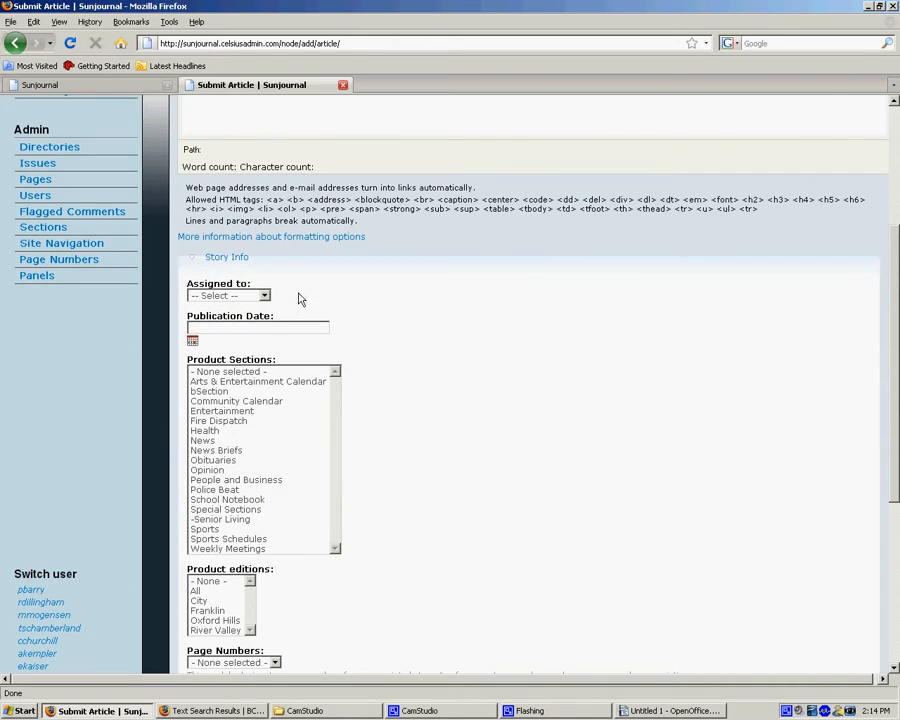
pyautogui.scroll(-5, 298, 298)
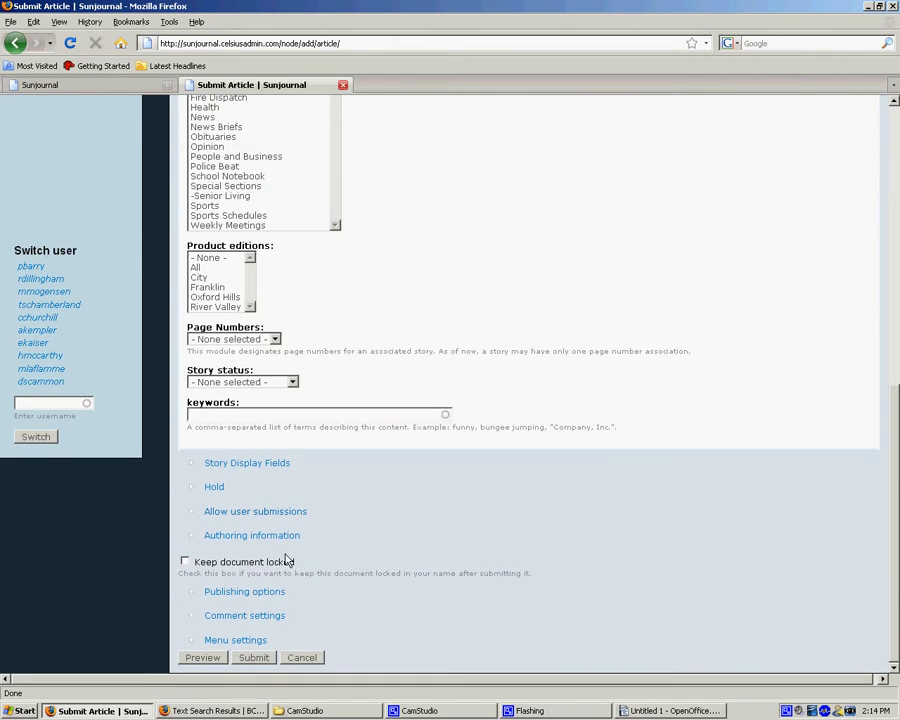
pyautogui.click(256, 659)
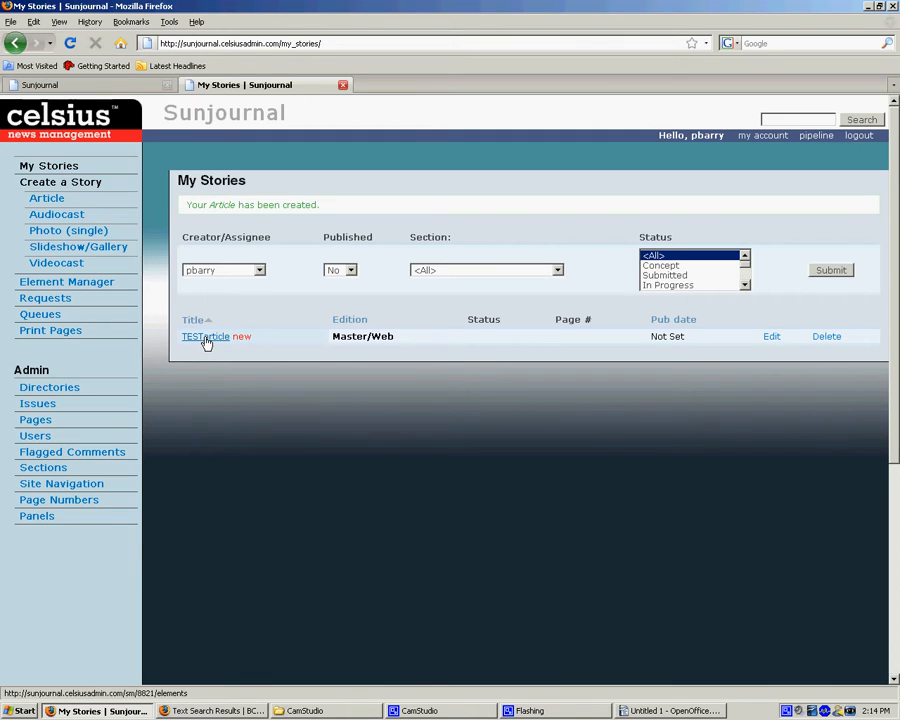
# Add a text element to TESTarticle with the AP story's headline "Pentagon says crew retake US ship from pirates" and keywords "somali pirates, test".
pyautogui.click(204, 338)
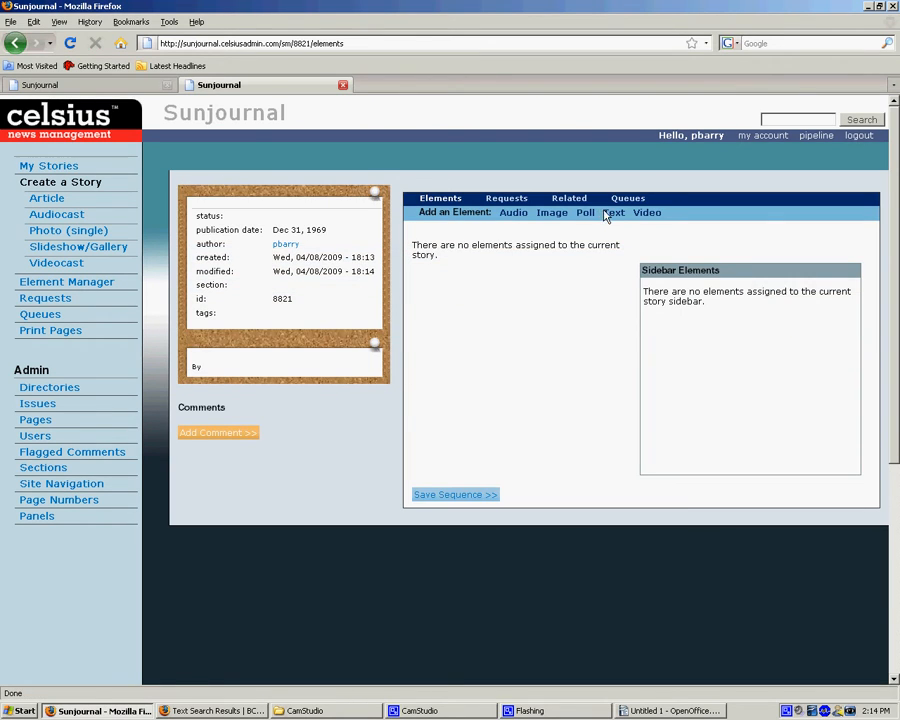
pyautogui.click(607, 213)
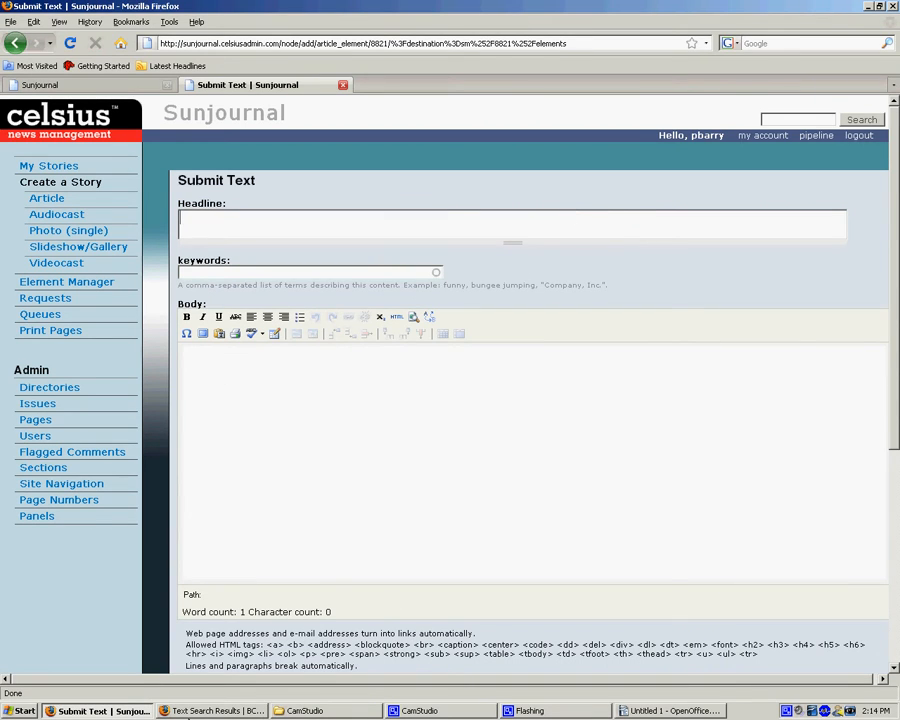
pyautogui.click(211, 709)
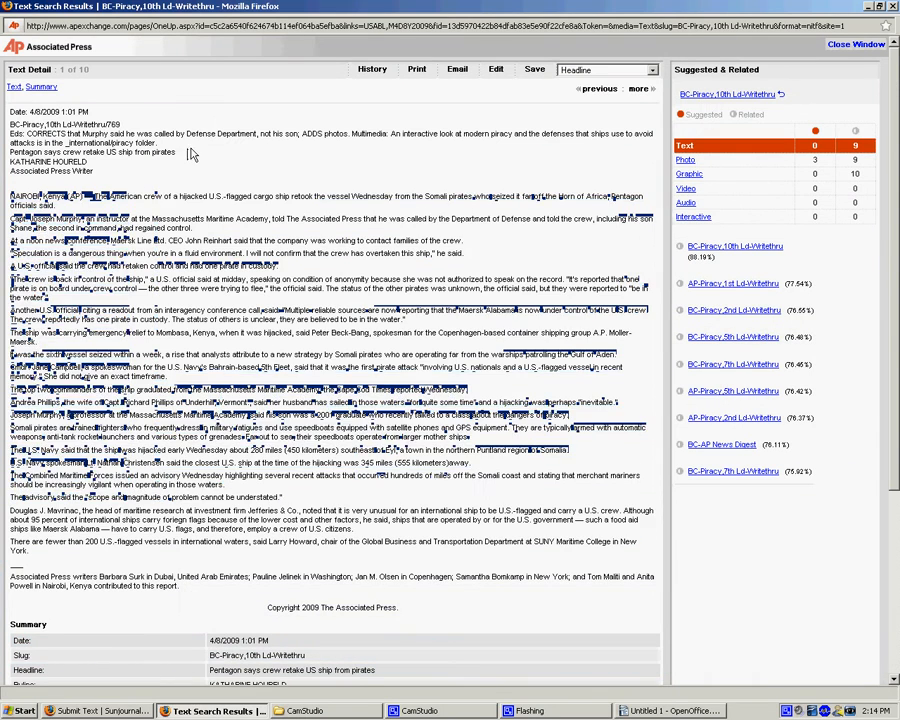
pyautogui.moveTo(190, 153); pyautogui.dragTo(10, 153)
pyautogui.hotkey('ctrl', 'c')
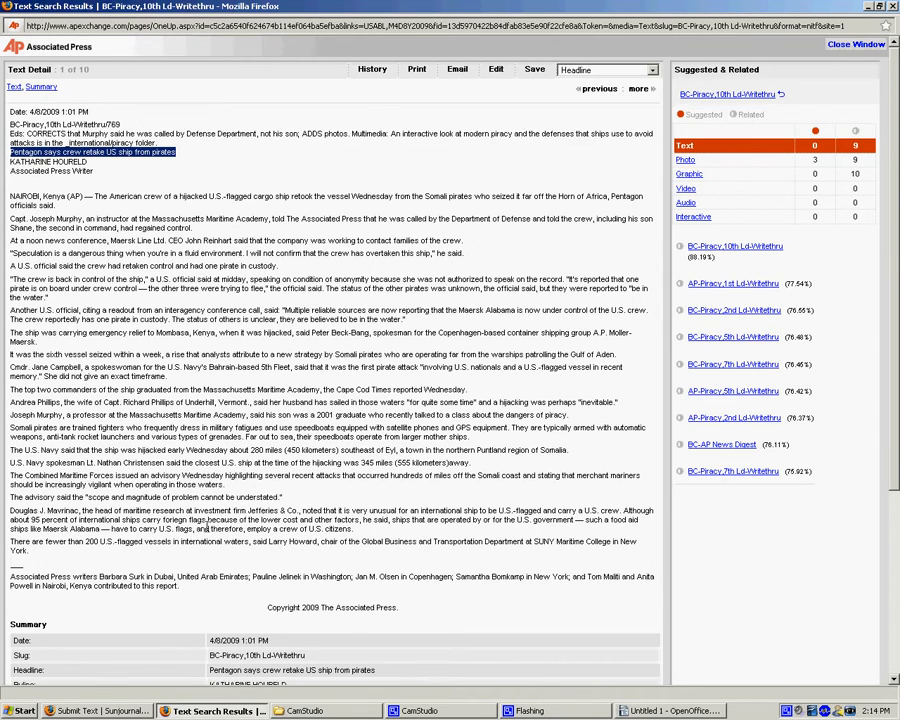
pyautogui.click(96, 710)
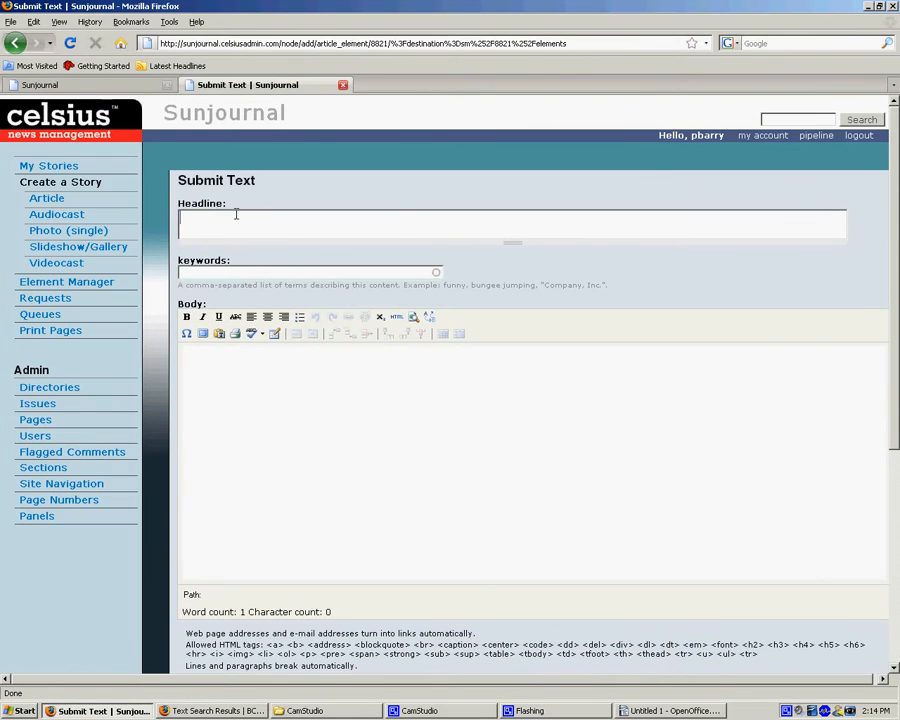
pyautogui.hotkey('ctrl', 'v')
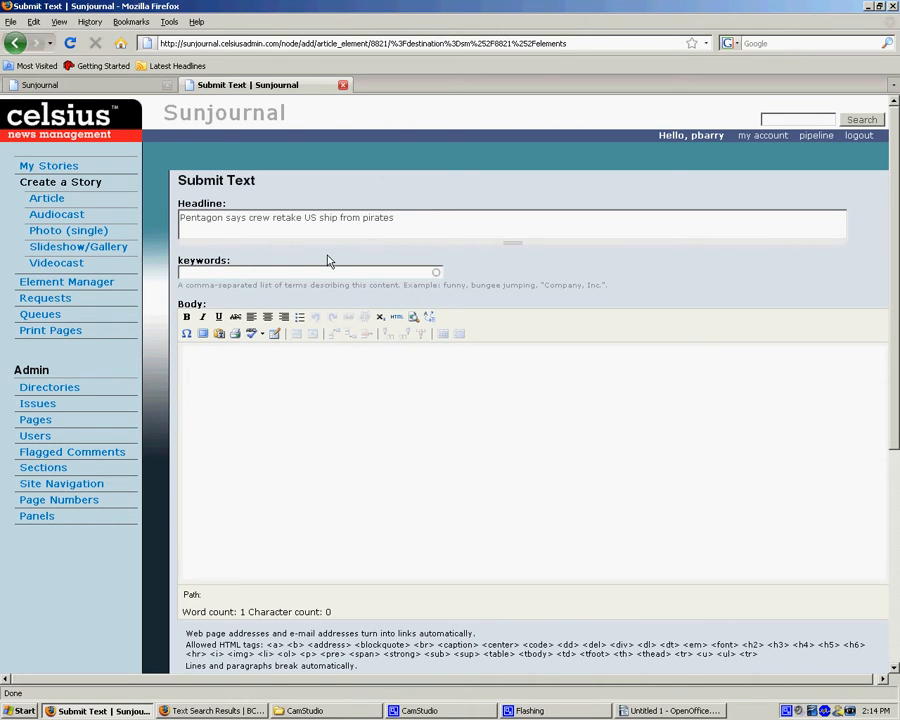
pyautogui.write('somali pirates, test')
# Copy the AP story's body paragraphs, from the NAIROBI dateline to the closing New York sentence, and return to the Submit Text form.
pyautogui.hotkey('alt', 'Tab')
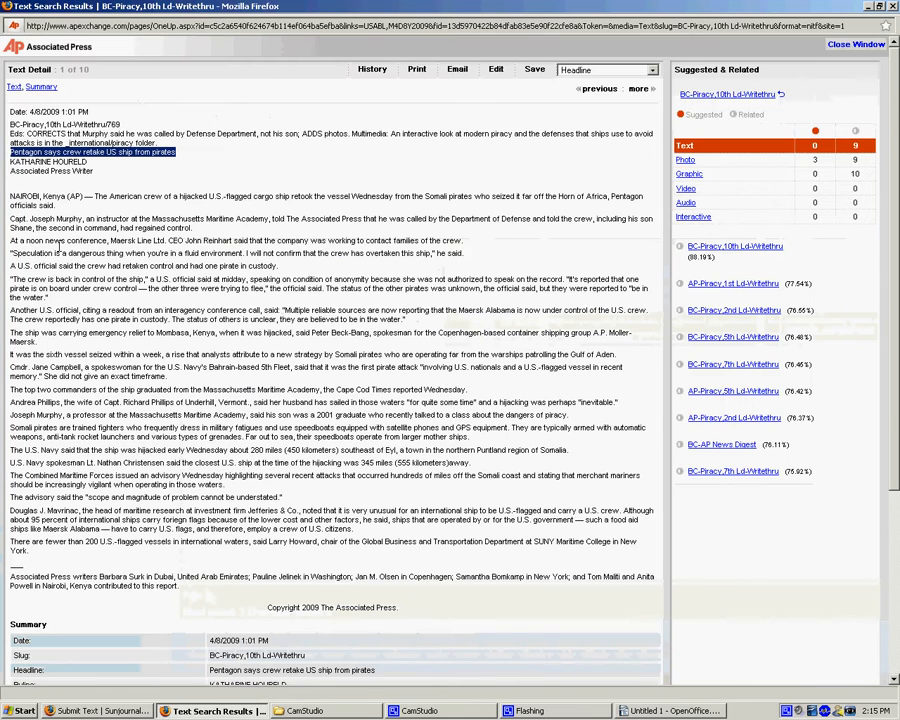
pyautogui.moveTo(10, 194); pyautogui.dragTo(238, 554)
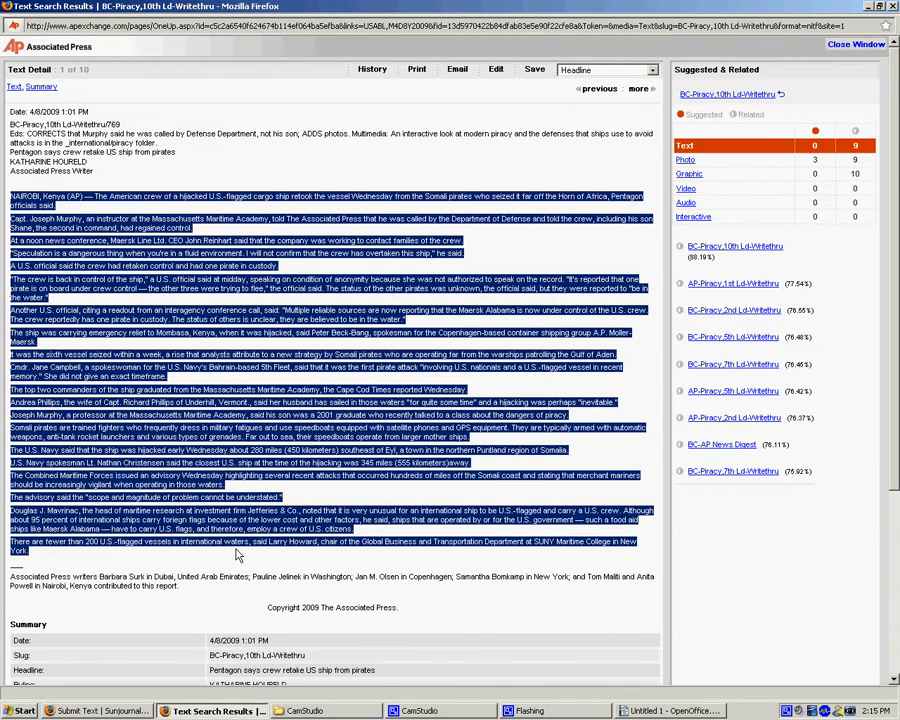
pyautogui.rightClick(168, 384)
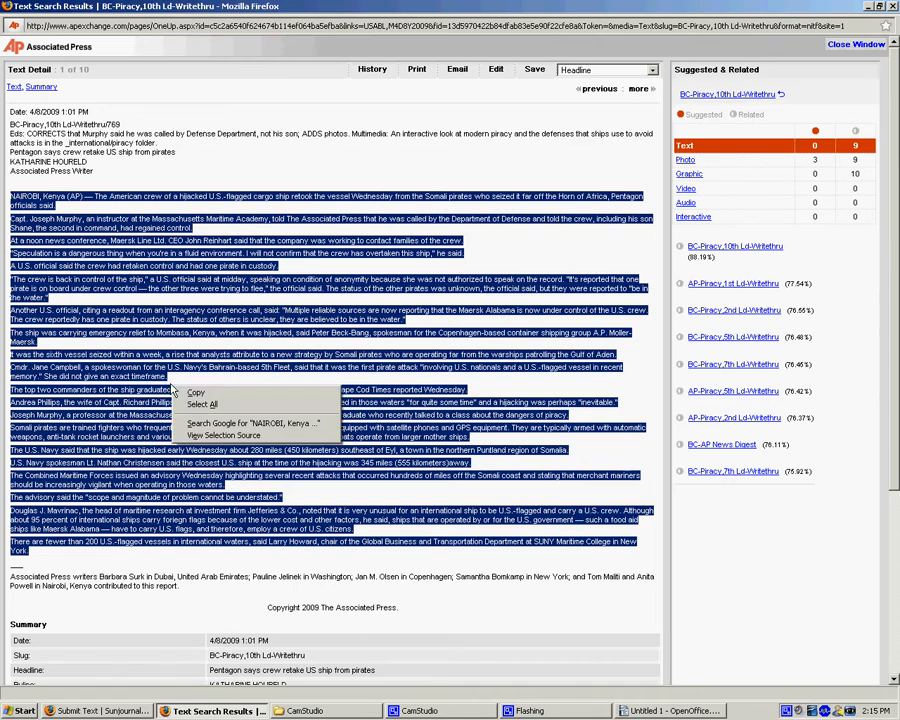
pyautogui.click(198, 396)
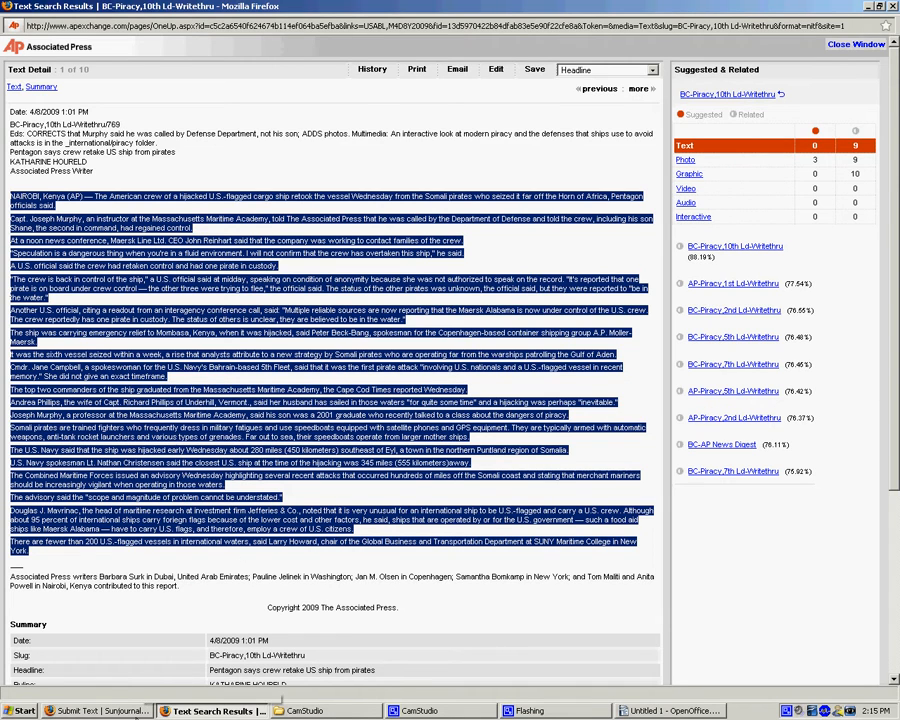
pyautogui.hotkey('alt', 'Tab')
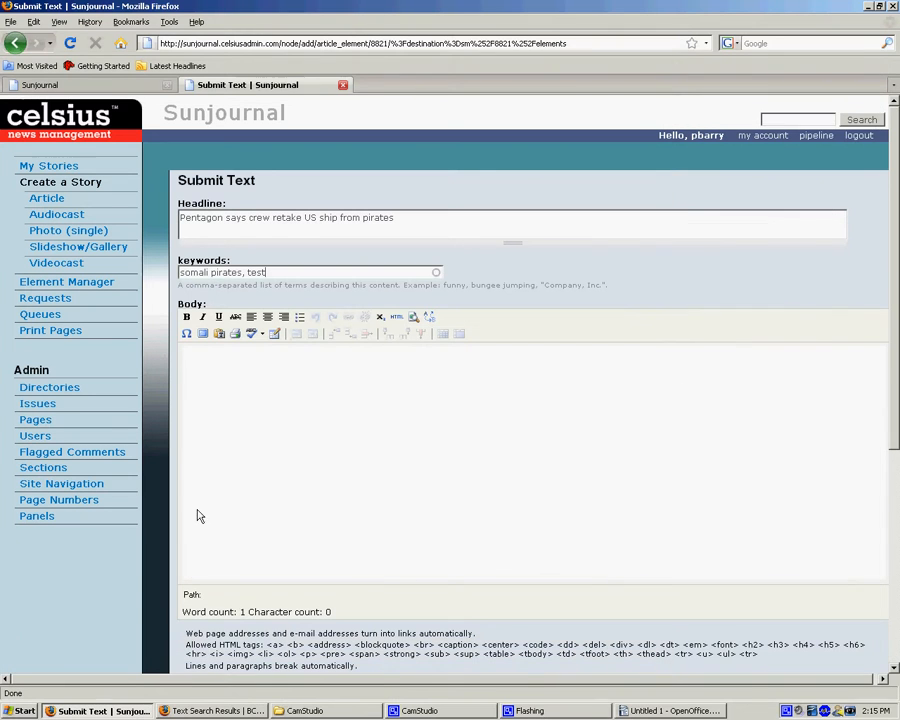
pyautogui.click(205, 450)
pyautogui.hotkey('ctrl', 'v')
pyautogui.scroll(10, 229, 480)
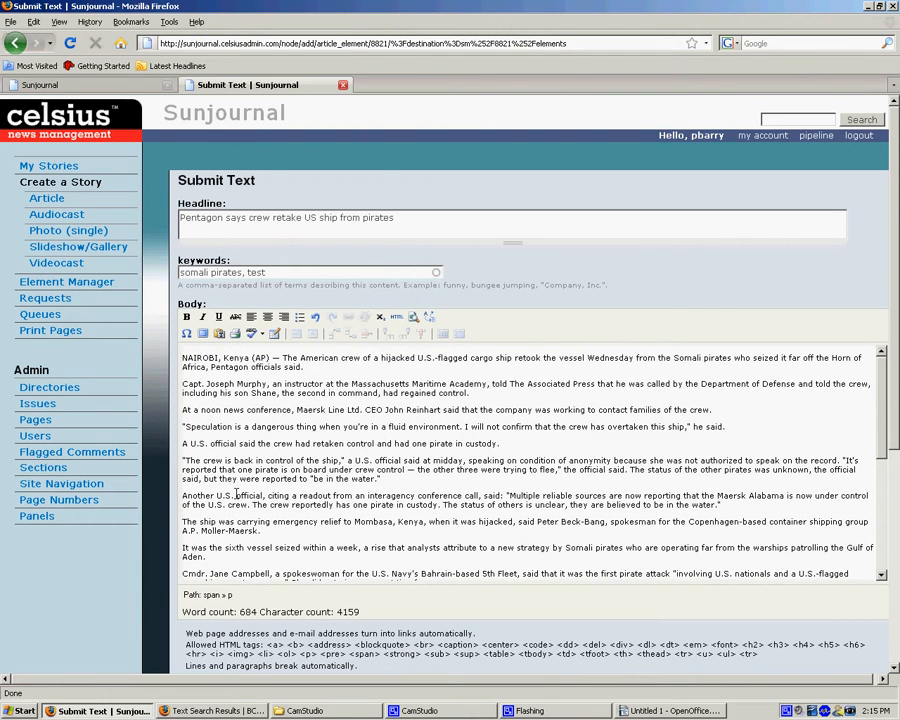
pyautogui.hotkey('ctrl', 'a')
pyautogui.press('Delete')
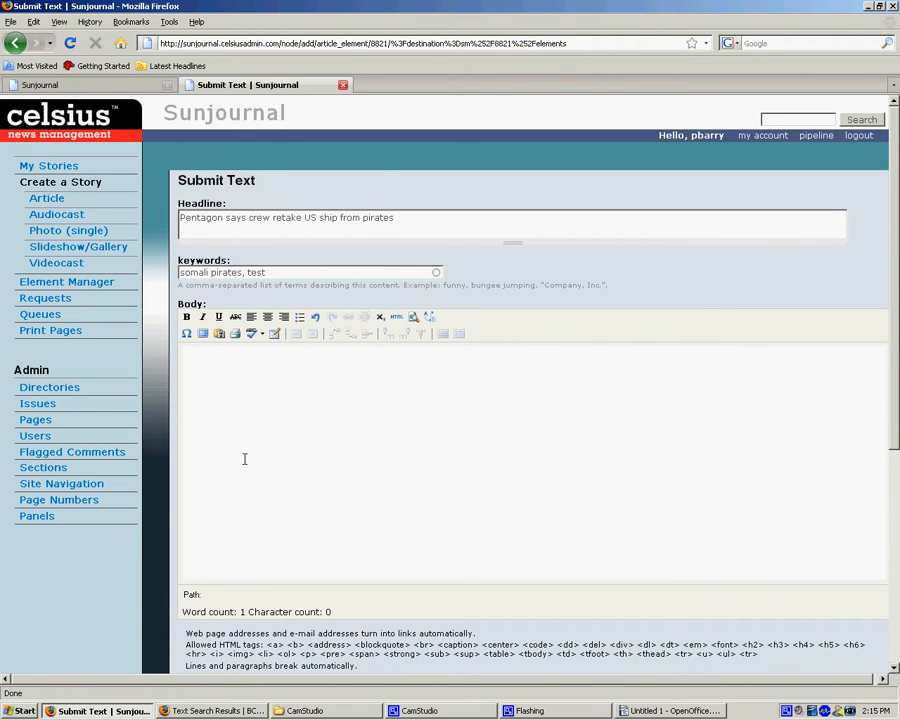
# Expand the body editor to full screen and insert the copied AP story as plain text with line breaks kept.
pyautogui.click(203, 335)
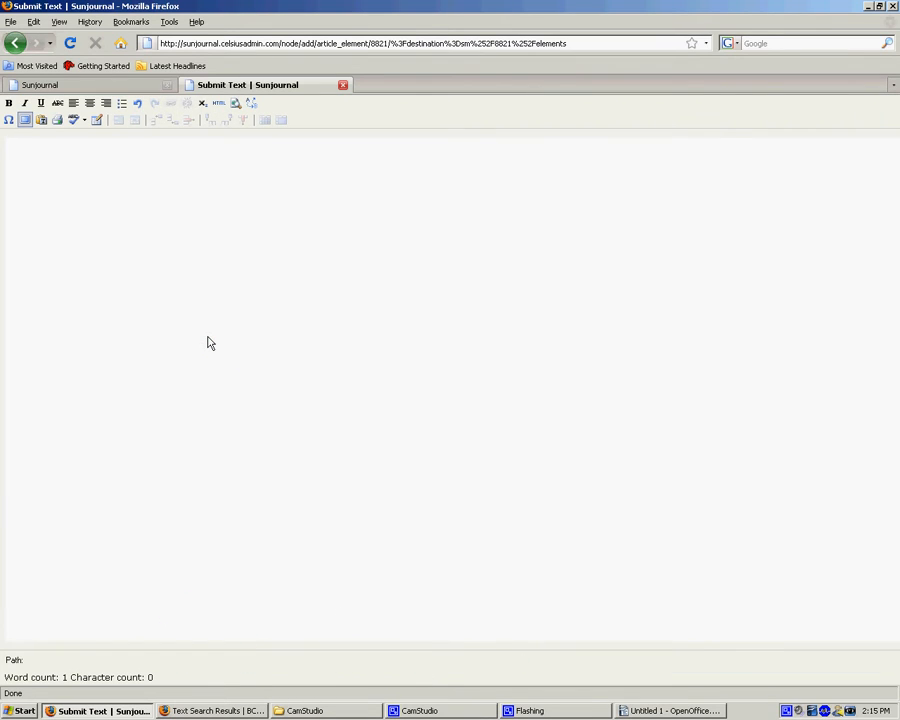
pyautogui.click(41, 121)
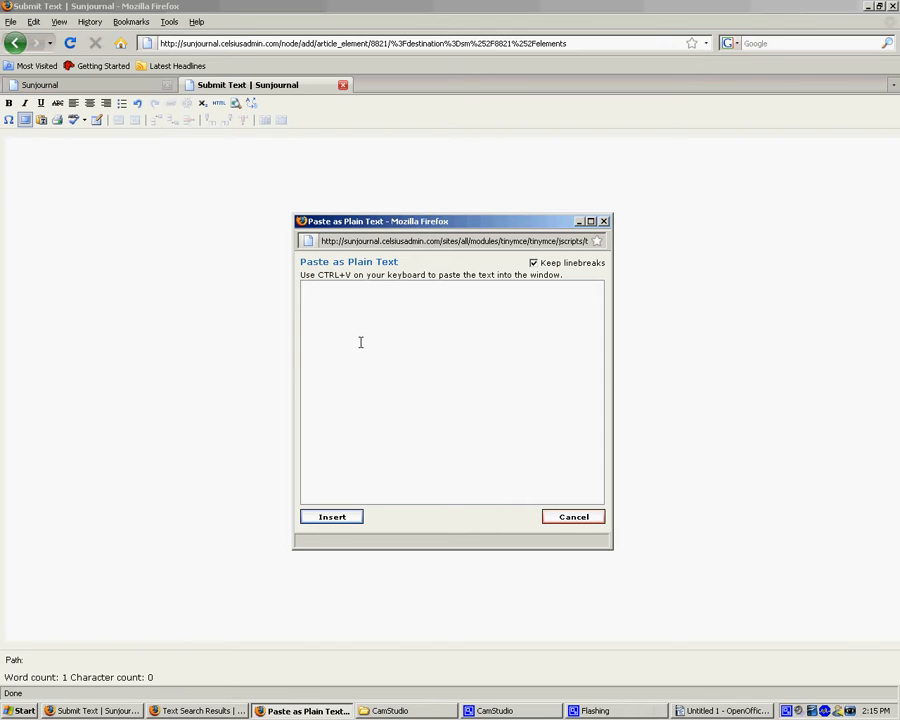
pyautogui.rightClick(335, 306)
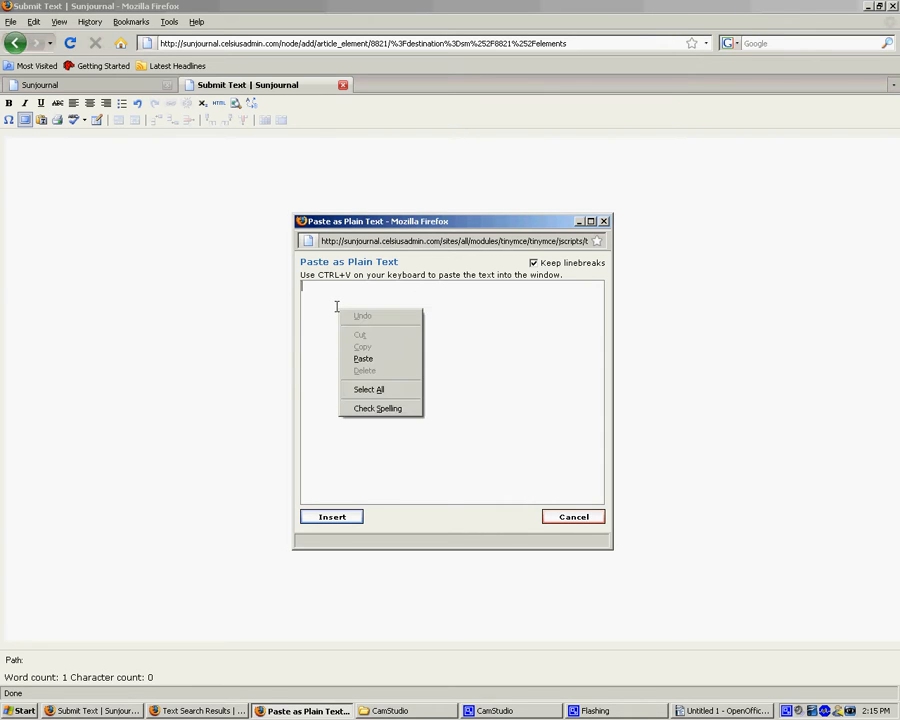
pyautogui.click(360, 357)
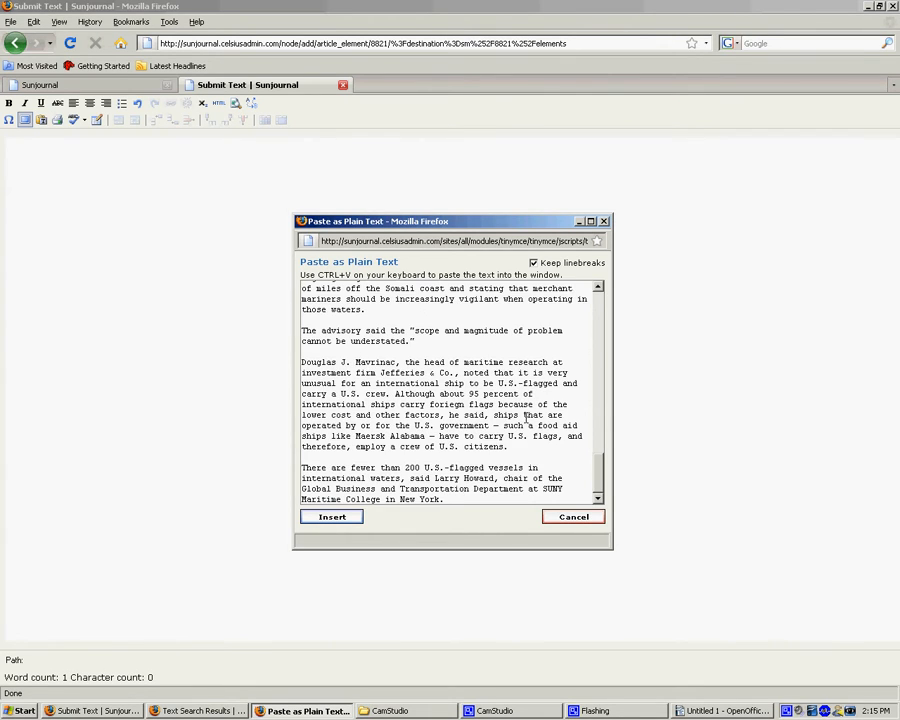
pyautogui.scroll(7, 490, 389)
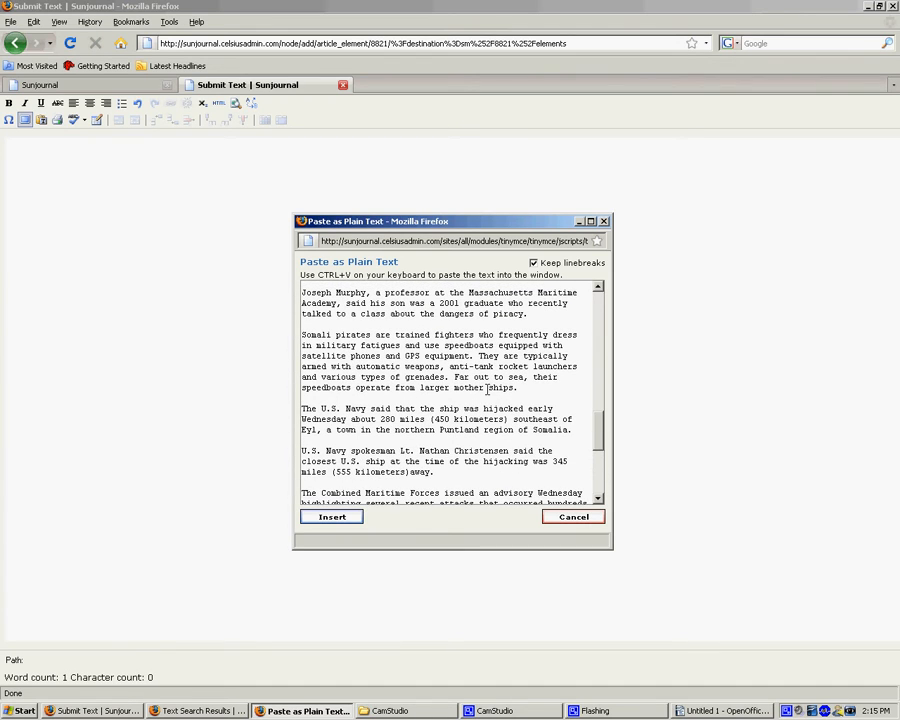
pyautogui.moveTo(487, 388); pyautogui.dragTo(431, 366)
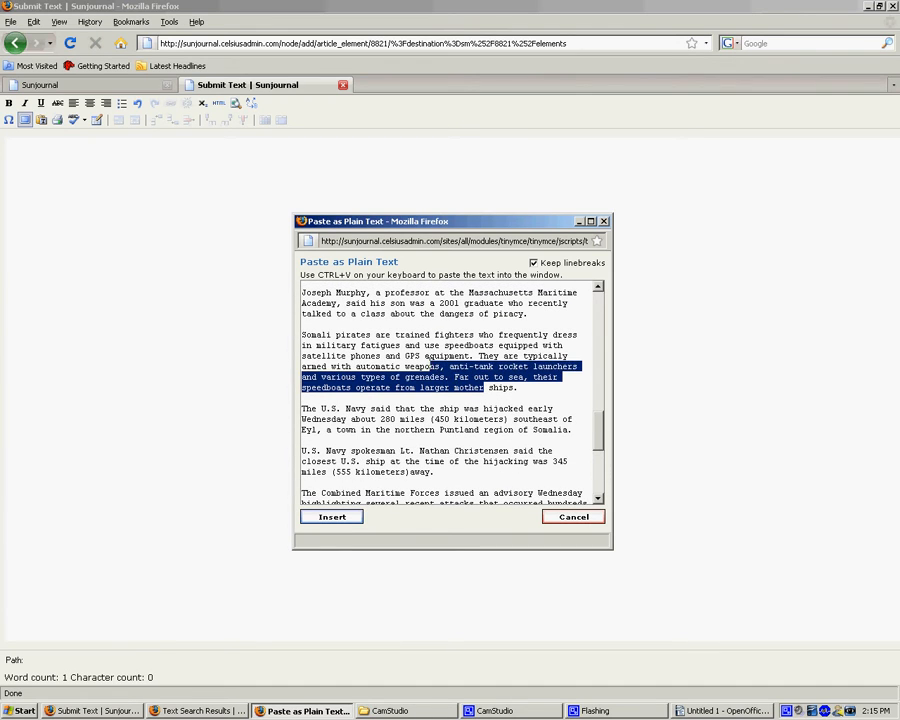
pyautogui.click(488, 388)
pyautogui.scroll(1, 598, 429)
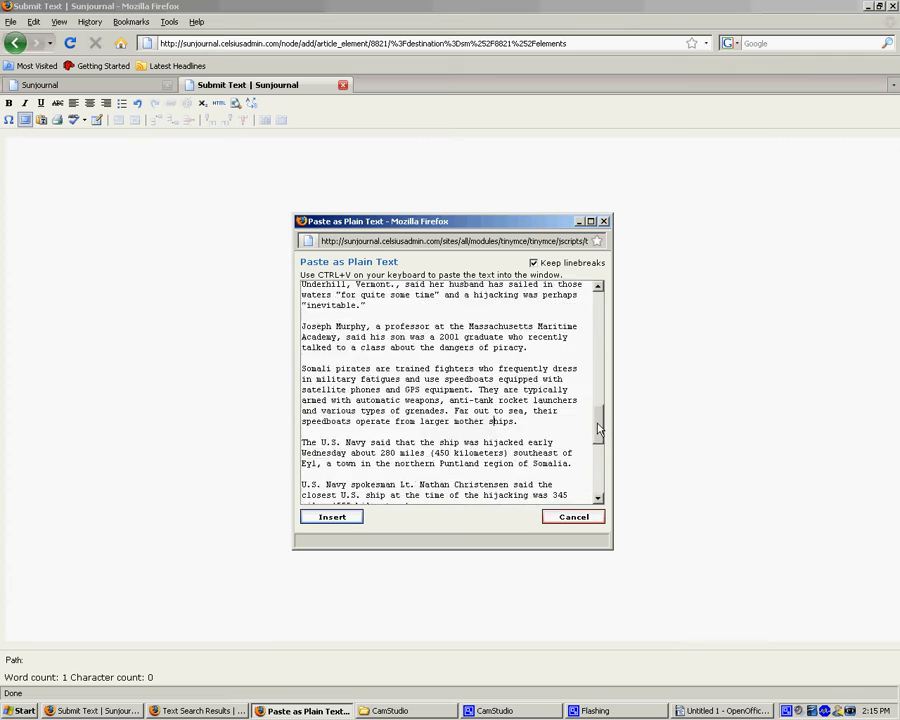
pyautogui.scroll(6, 598, 430)
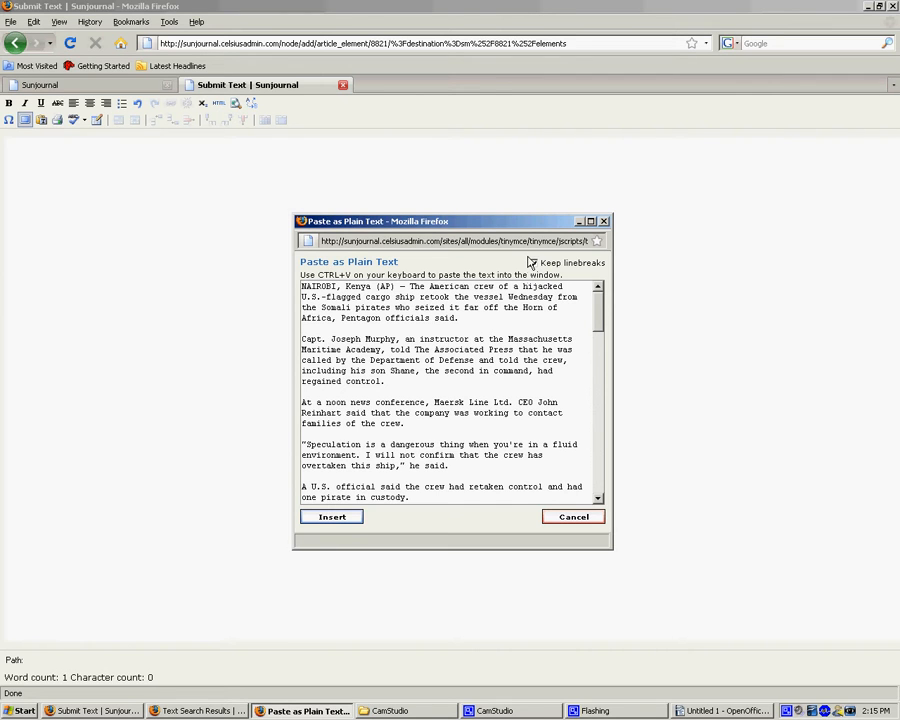
pyautogui.click(336, 516)
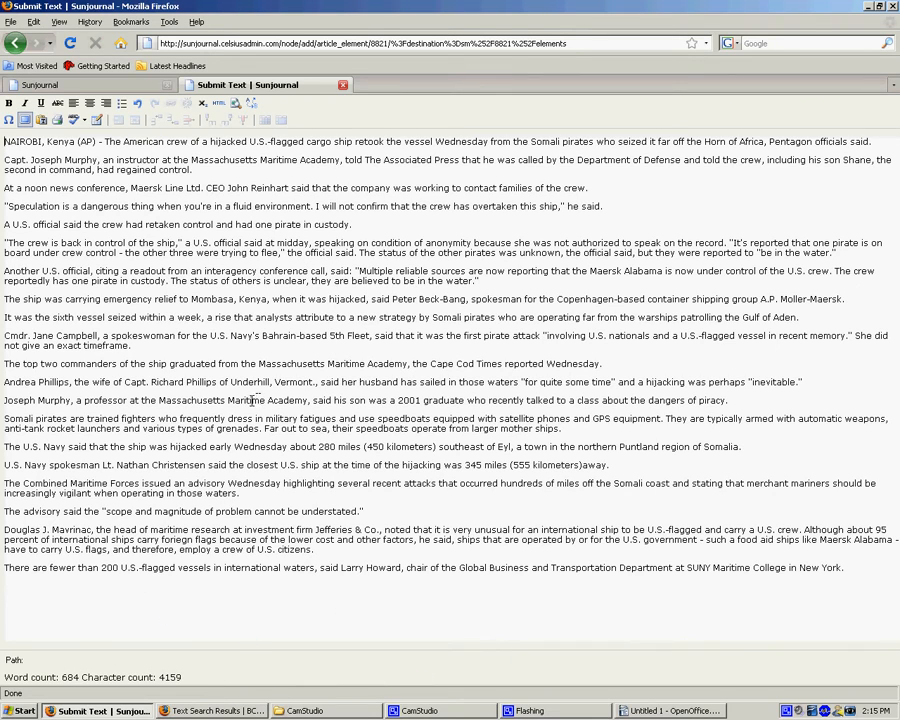
# Review the inserted story's paragraphs and inspect their paragraph tags in the HTML source.
pyautogui.moveTo(265, 399); pyautogui.dragTo(396, 400)
pyautogui.moveTo(307, 415); pyautogui.dragTo(284, 449)
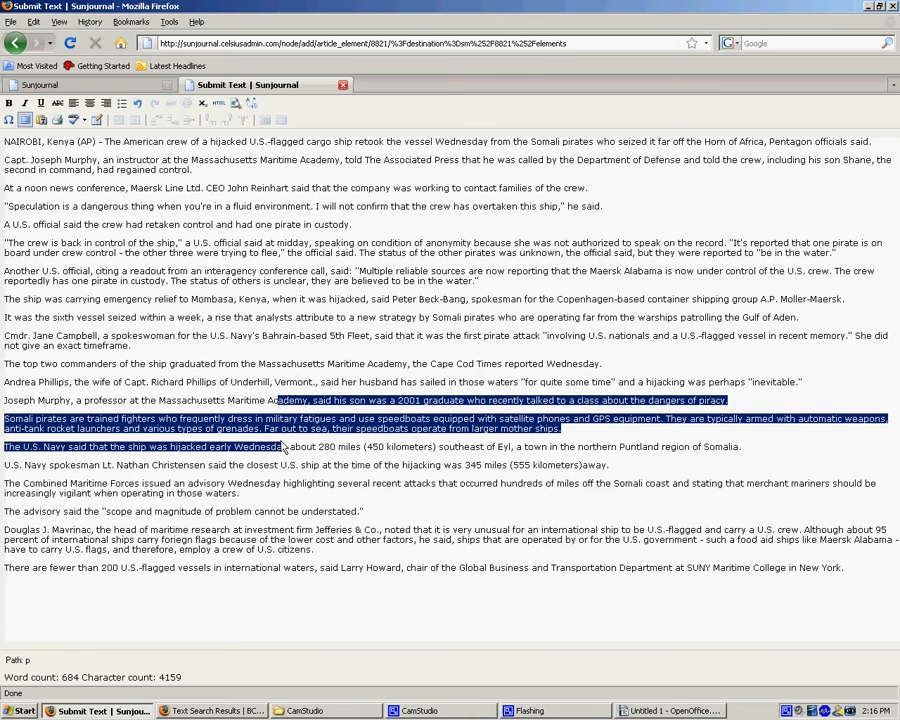
pyautogui.click(194, 346)
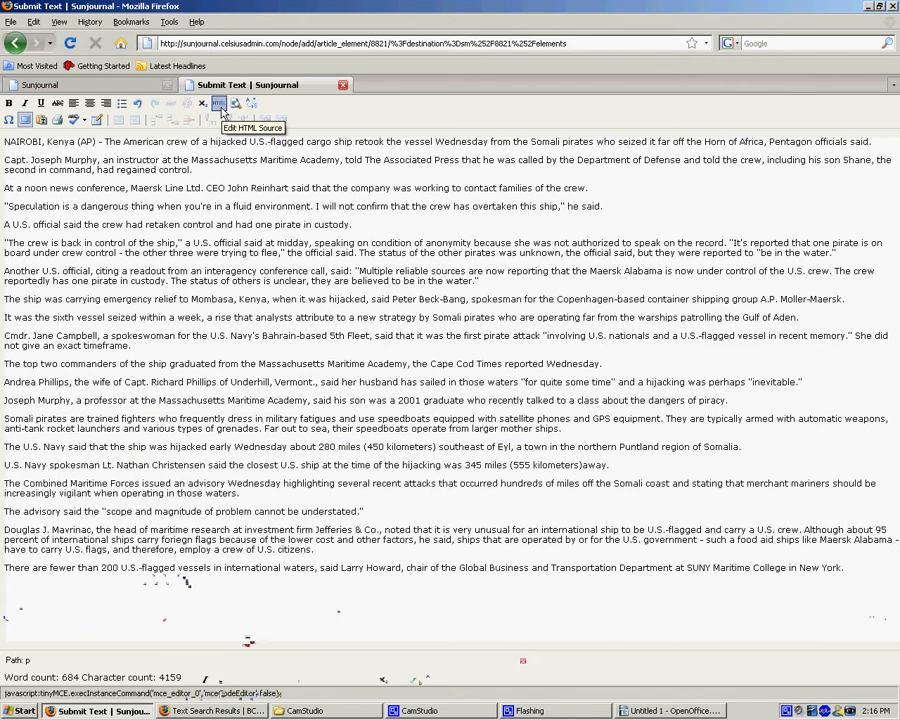
pyautogui.click(220, 104)
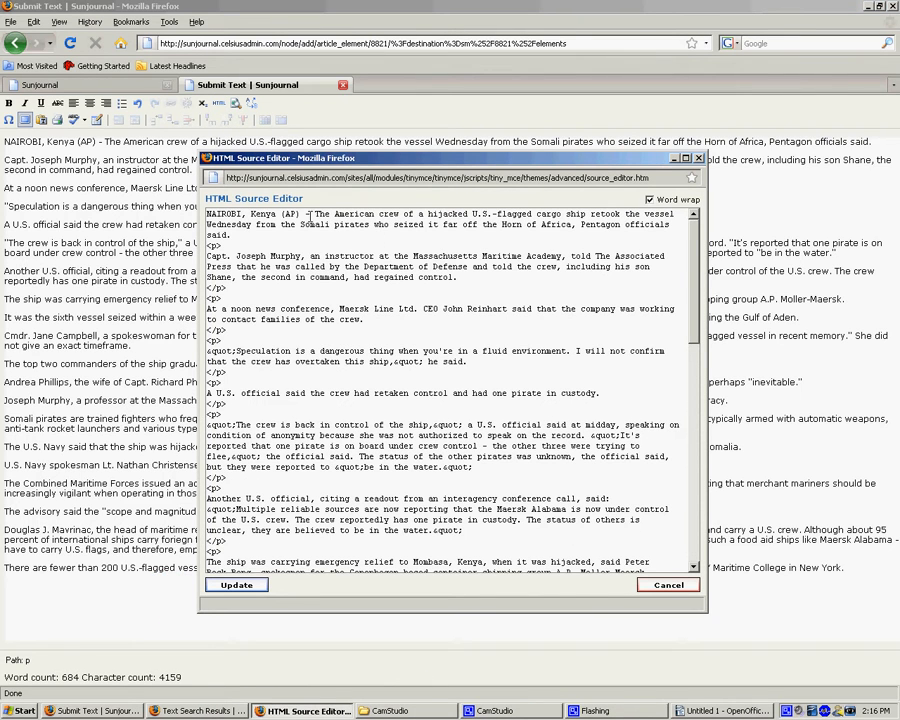
pyautogui.moveTo(226, 302); pyautogui.dragTo(207, 274)
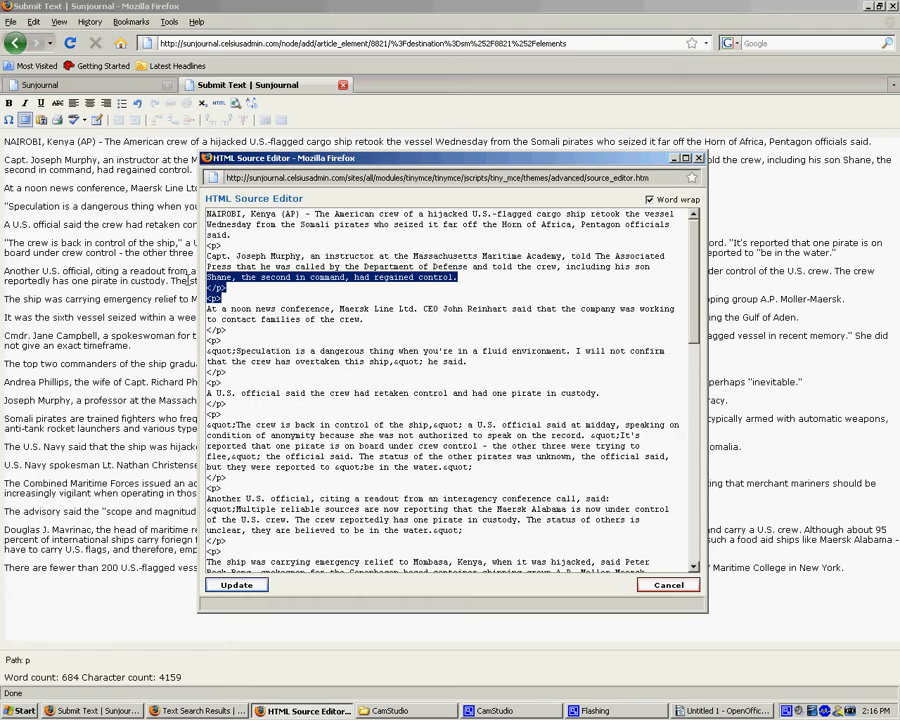
pyautogui.click(668, 585)
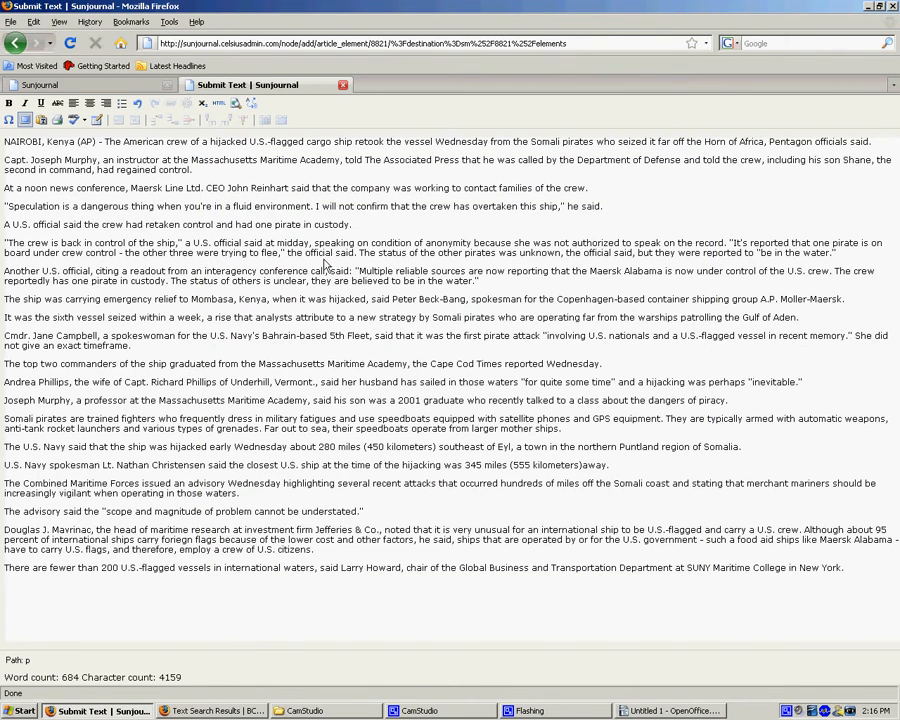
pyautogui.moveTo(322, 243); pyautogui.dragTo(347, 253)
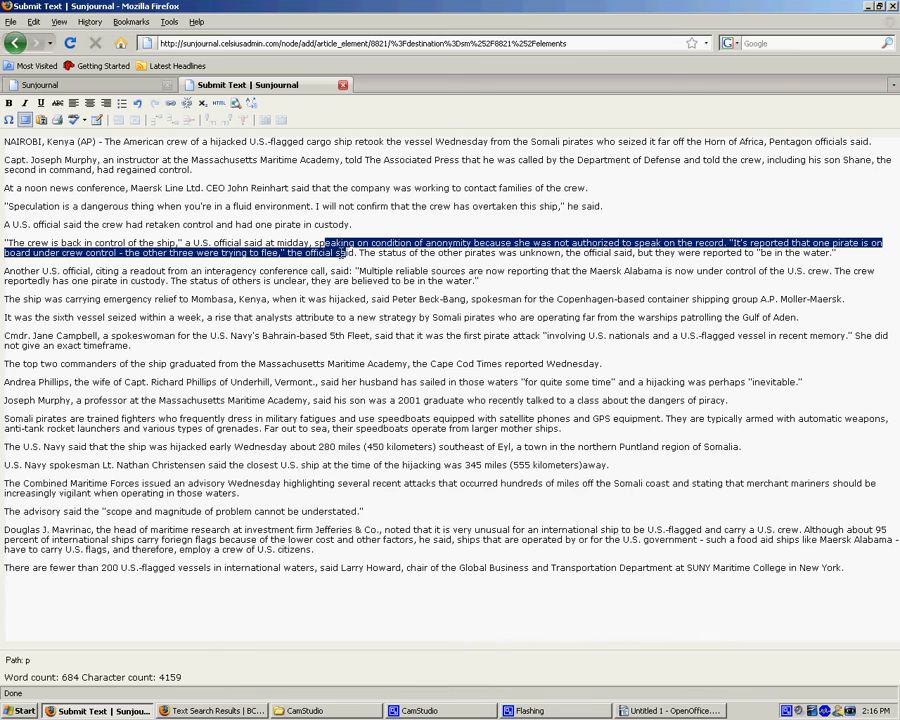
# Clear the story from the body editor and replace the text of the OpenOffice.org Writer document with the copied AP story.
pyautogui.hotkey('ctrl', 'a')
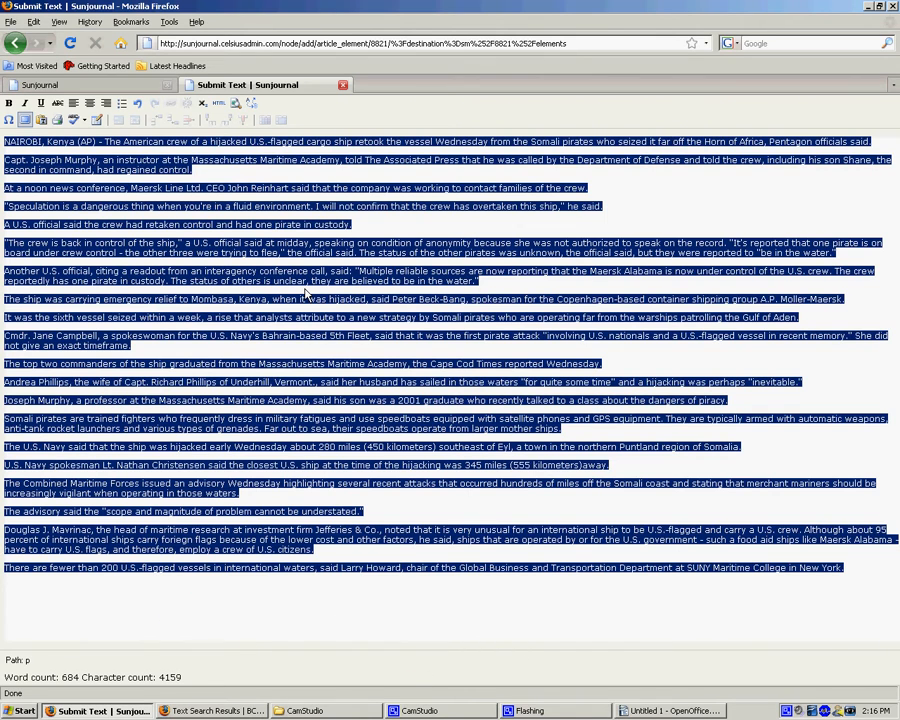
pyautogui.press('Delete')
pyautogui.hotkey('alt', 'Tab')
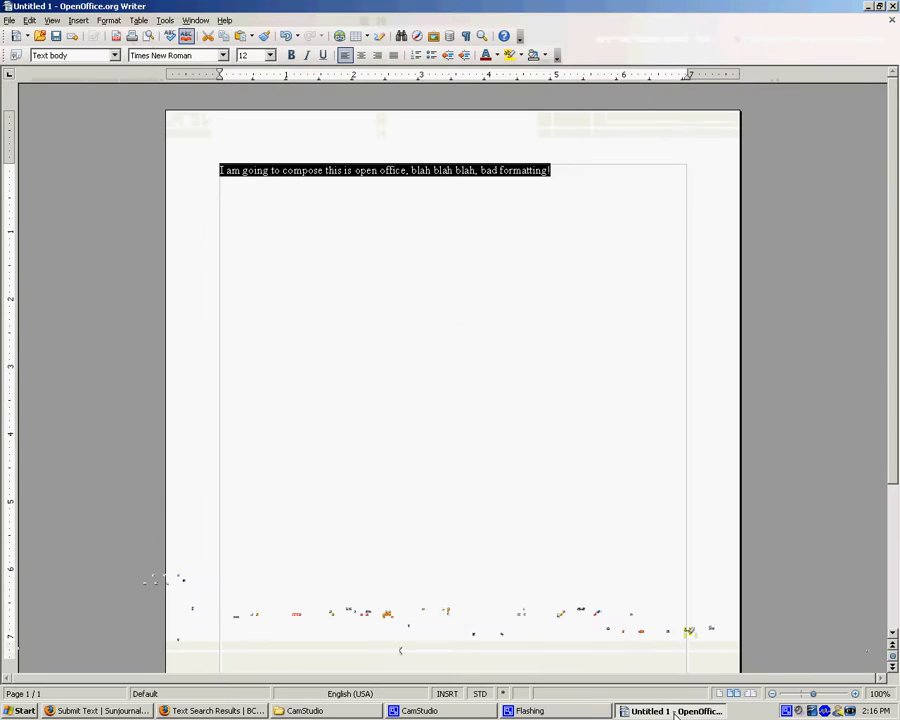
pyautogui.press('Delete')
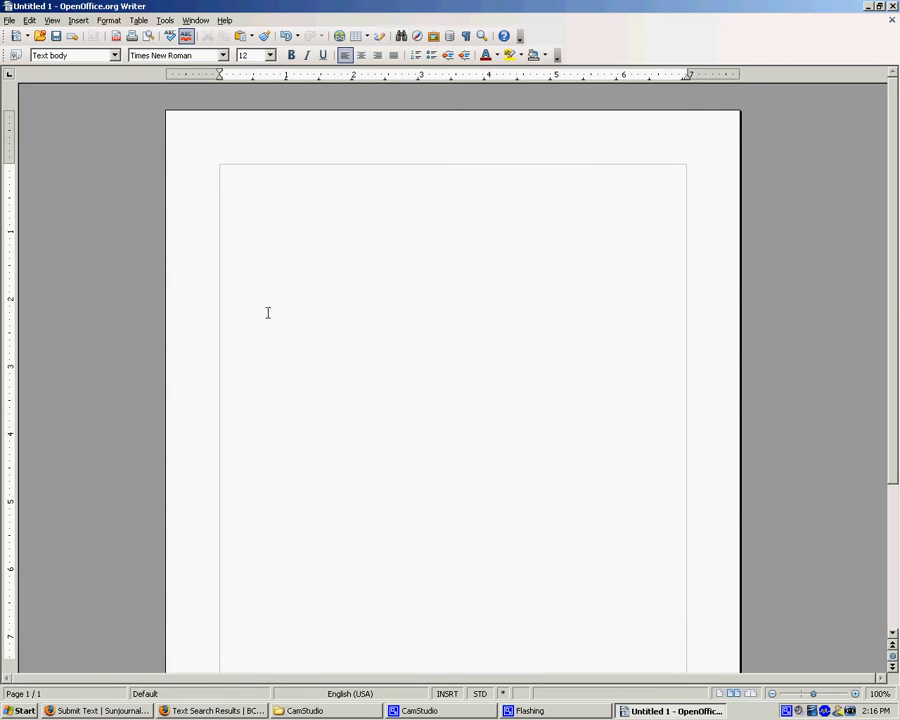
pyautogui.rightClick(263, 243)
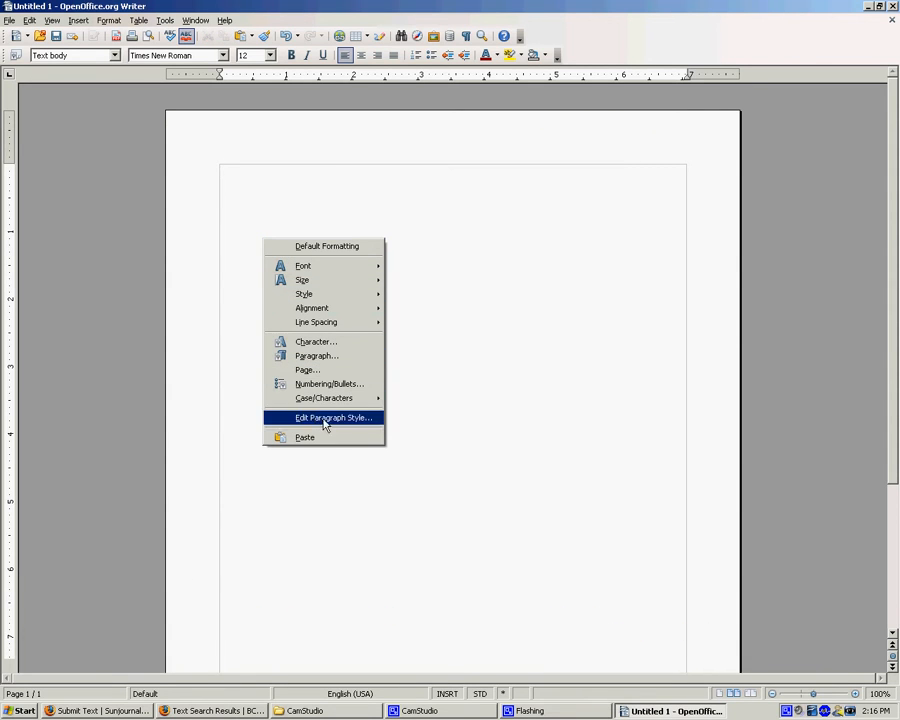
pyautogui.click(363, 438)
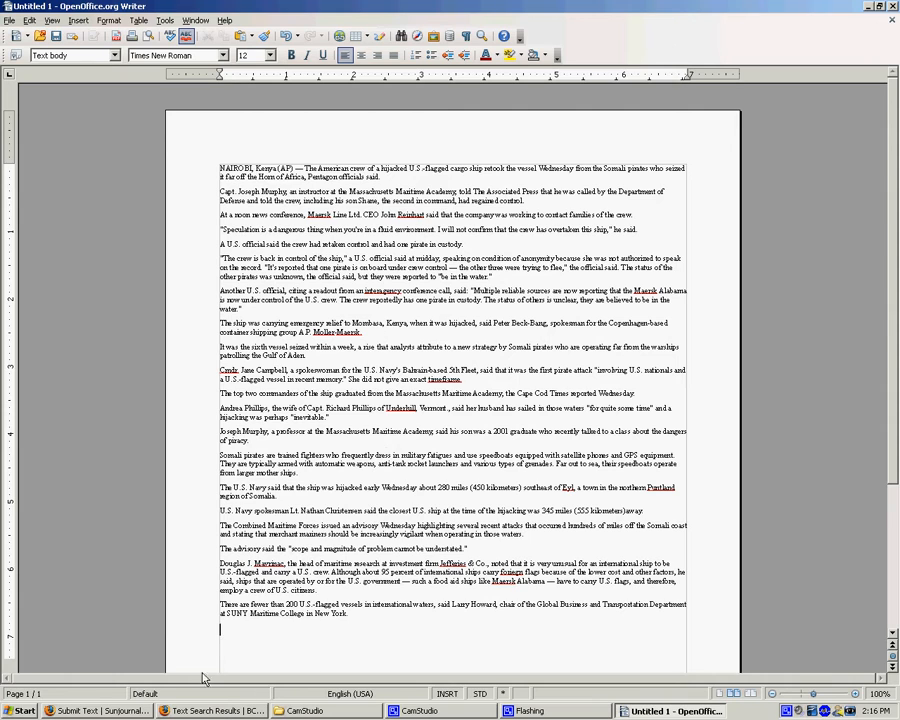
# Copy the whole story from the Writer document and paste it directly into the empty body editor of the Submit Text form.
pyautogui.hotkey('ctrl', 'a')
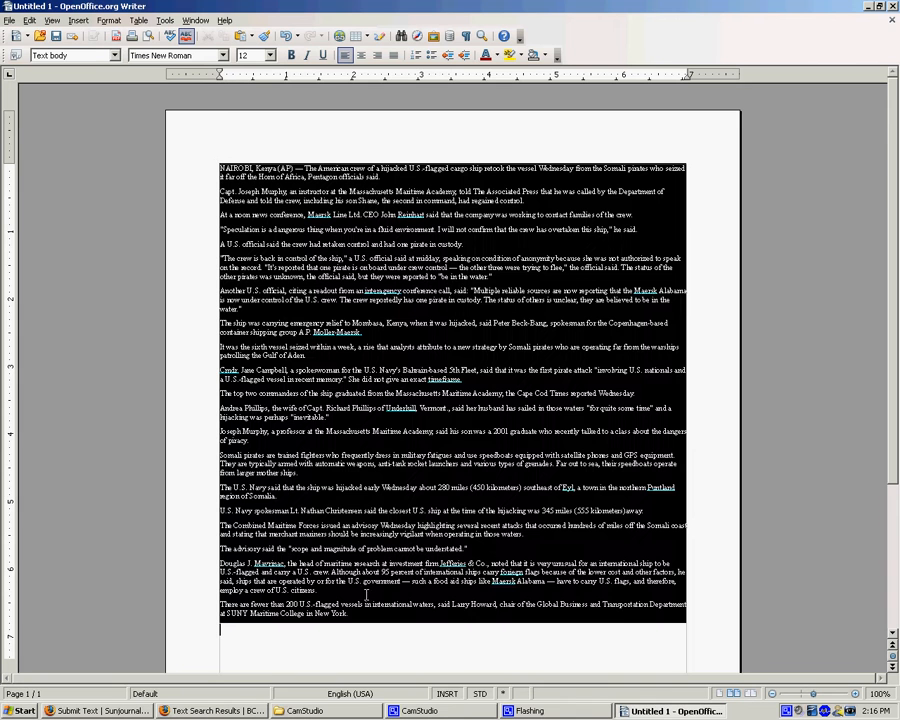
pyautogui.rightClick(256, 170)
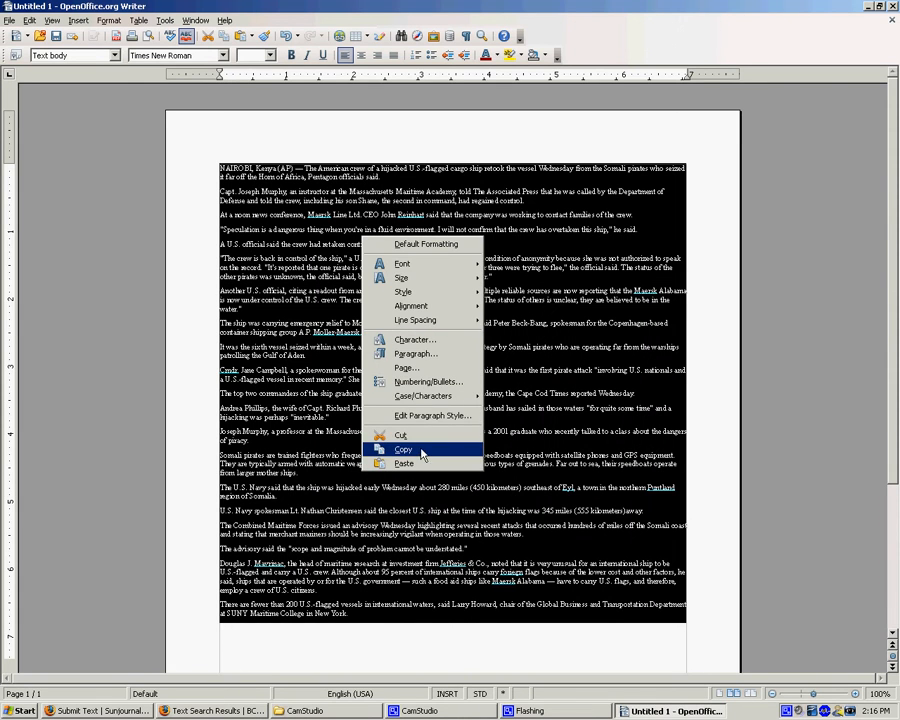
pyautogui.click(330, 396)
pyautogui.click(100, 711)
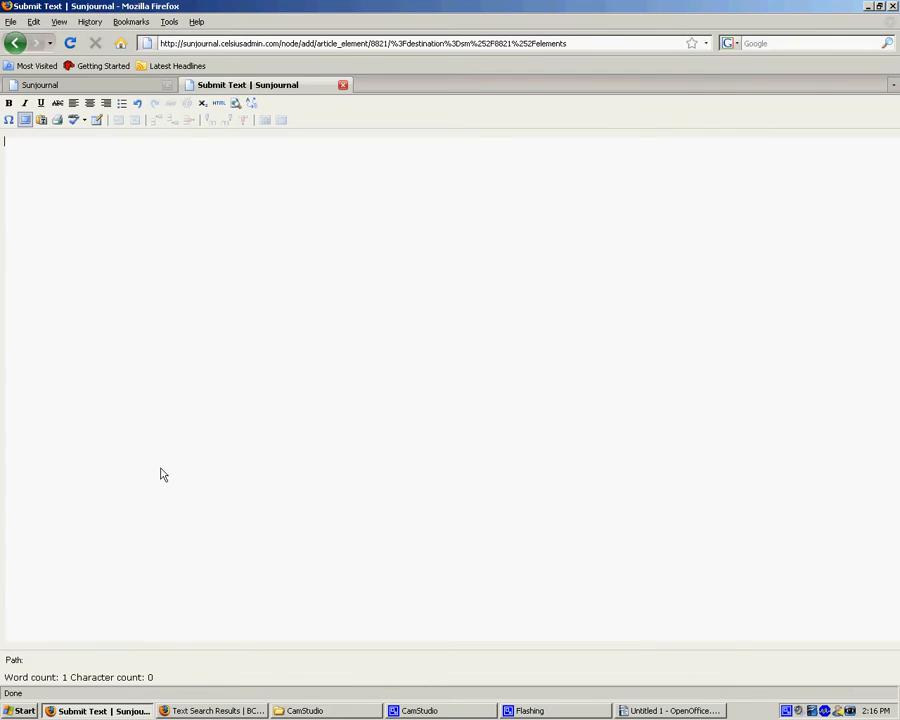
pyautogui.rightClick(172, 383)
pyautogui.click(228, 430)
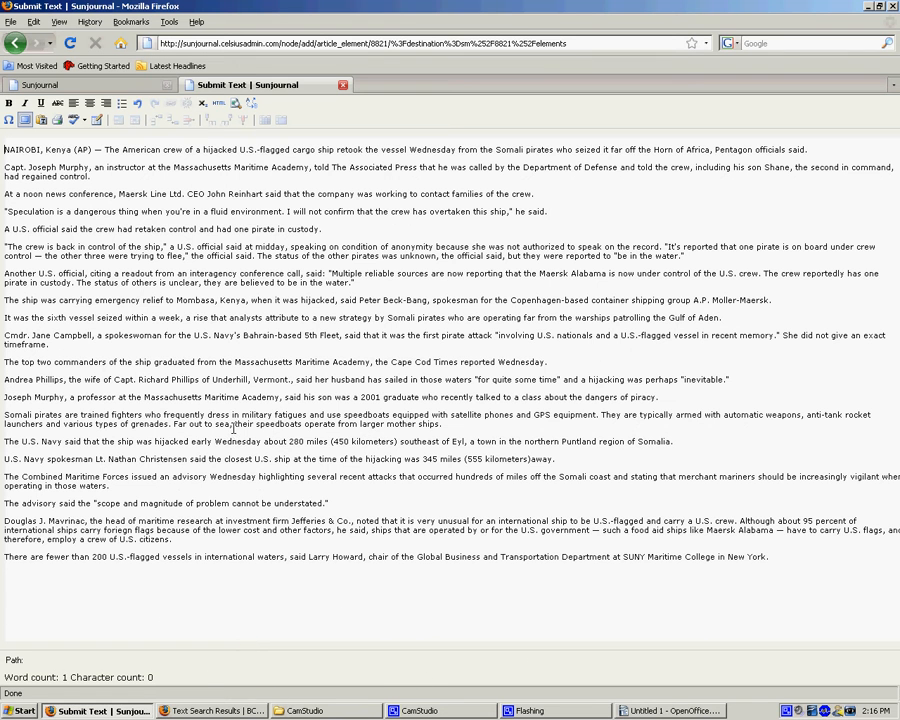
# Inspect the HTML source of the pasted story for the meta, style and font code carried over from OpenOffice.
pyautogui.click(222, 105)
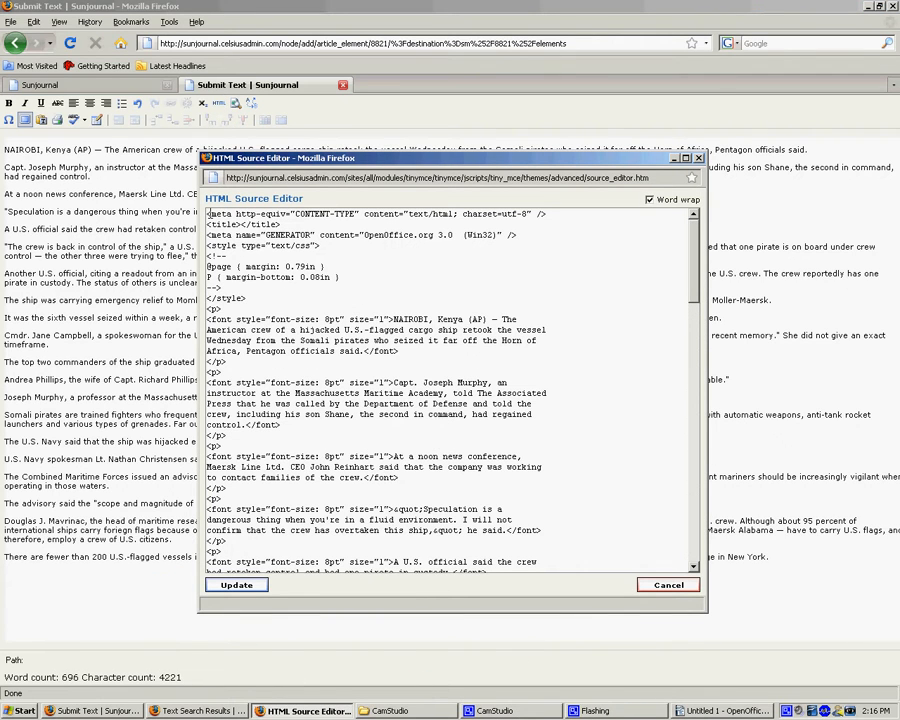
pyautogui.moveTo(208, 214); pyautogui.dragTo(271, 316)
pyautogui.click(300, 307)
pyautogui.click(667, 585)
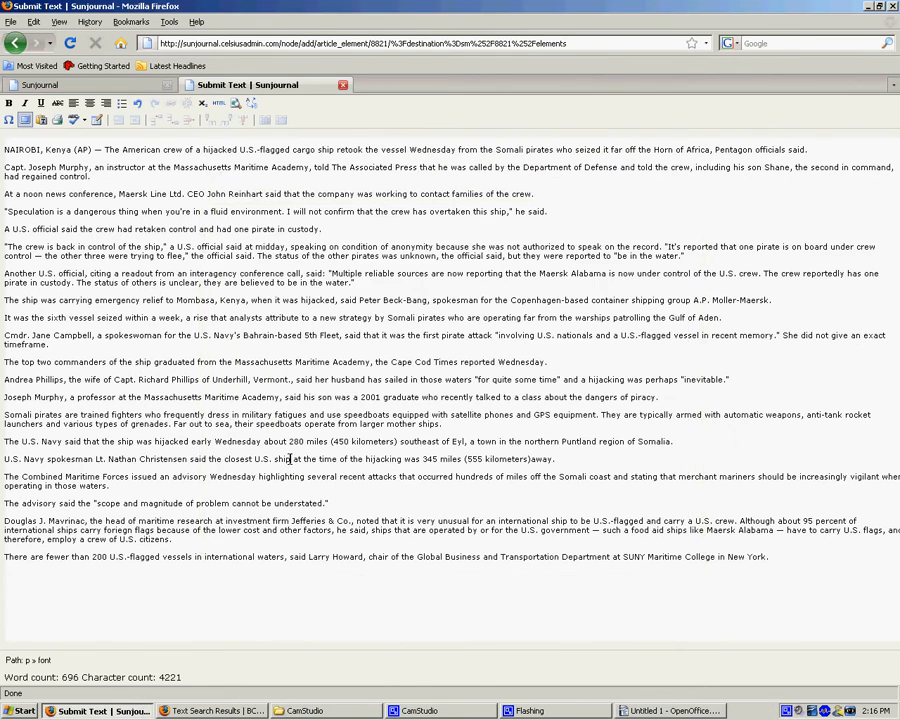
# Delete the formatted story from the body editor and insert the Writer copy as plain text with line breaks kept.
pyautogui.moveTo(777, 590); pyautogui.dragTo(4, 48)
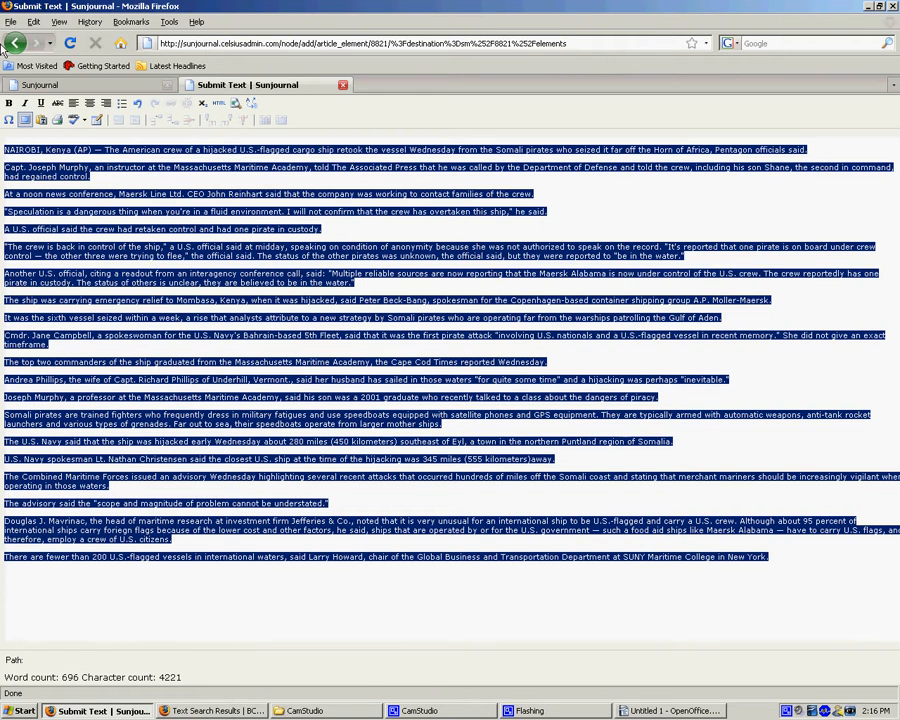
pyautogui.press('Delete')
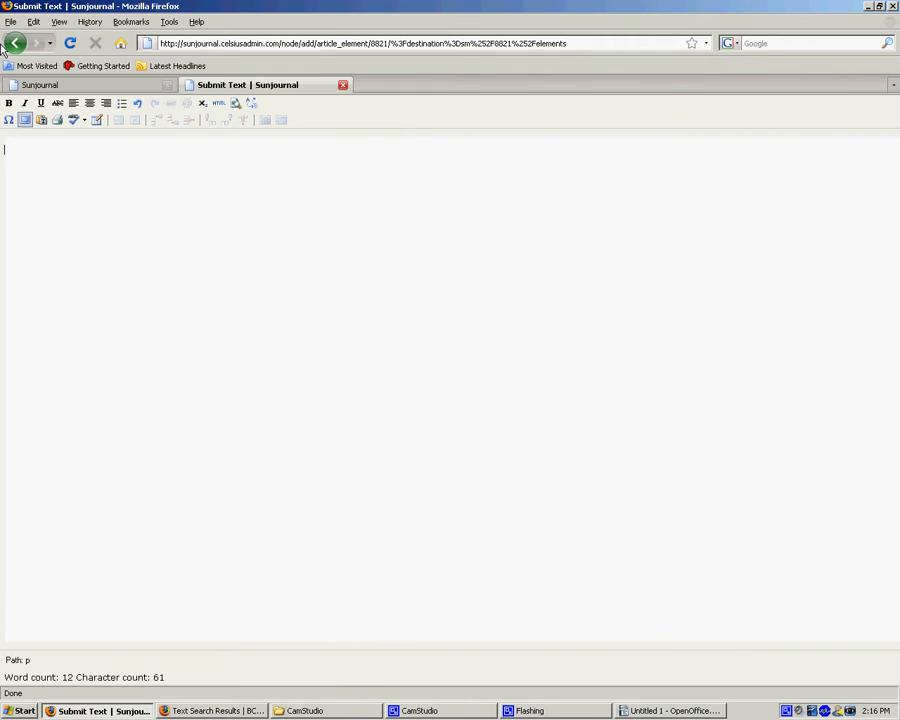
pyautogui.click(42, 121)
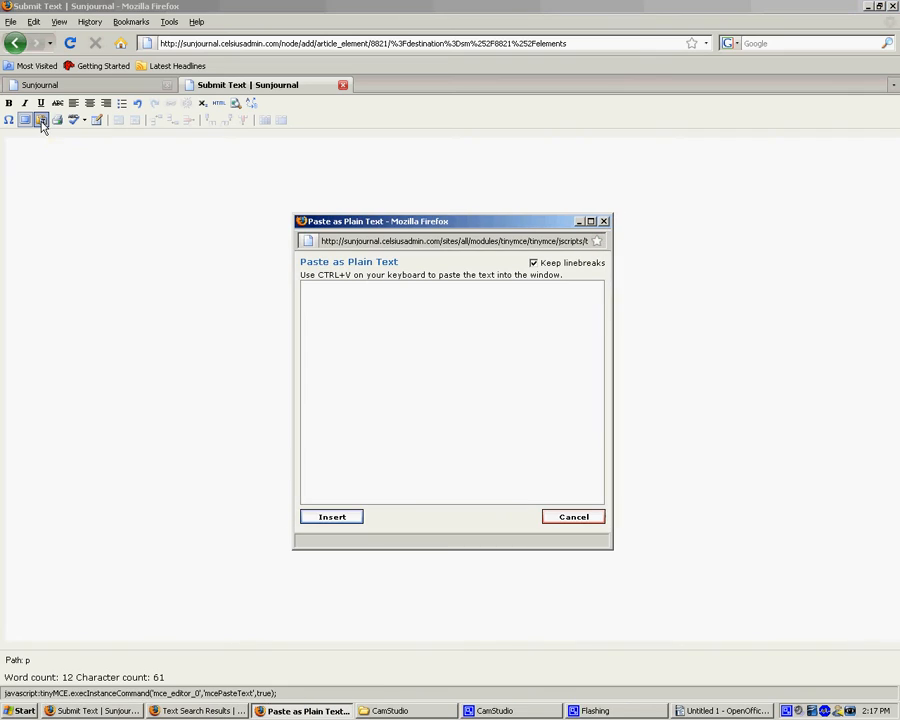
pyautogui.rightClick(375, 298)
pyautogui.click(420, 351)
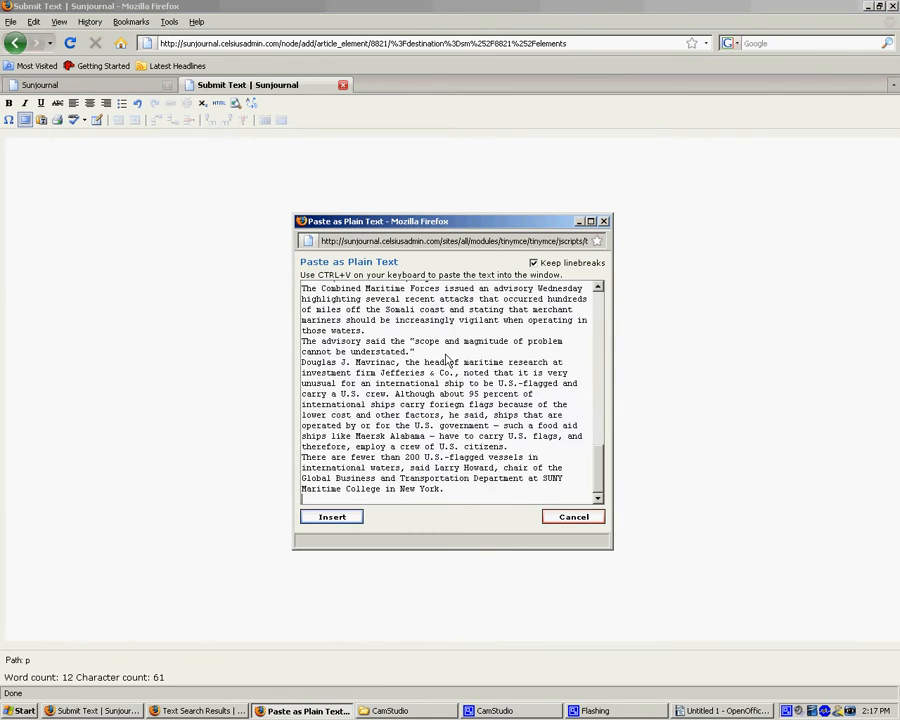
pyautogui.scroll(15, 459, 366)
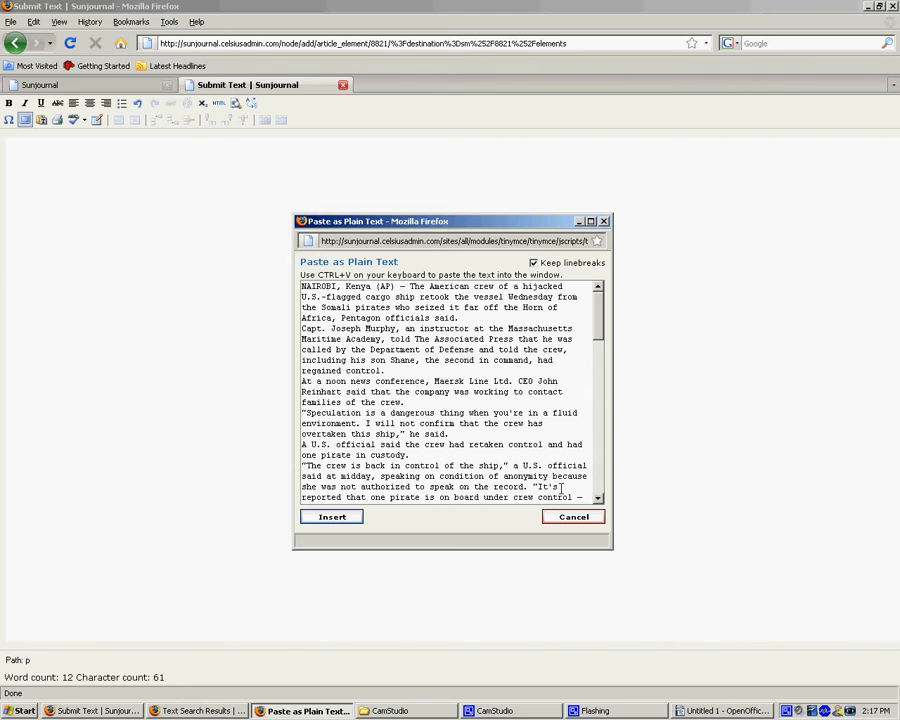
pyautogui.click(333, 519)
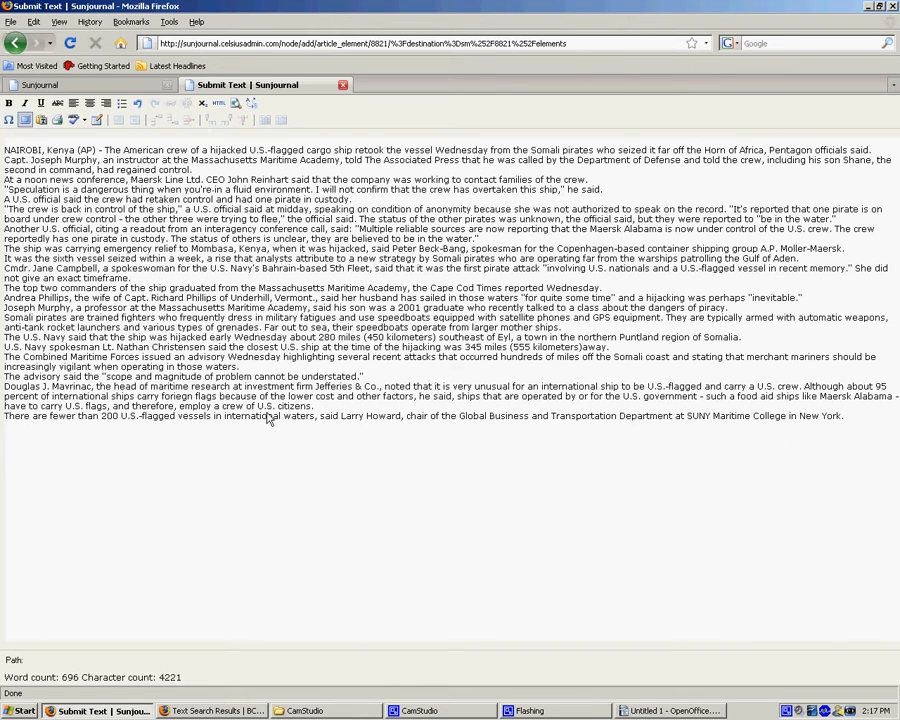
# Leave the full-screen editor and compare the paragraph spacing in the Writer document and the AP page with the body text.
pyautogui.click(25, 119)
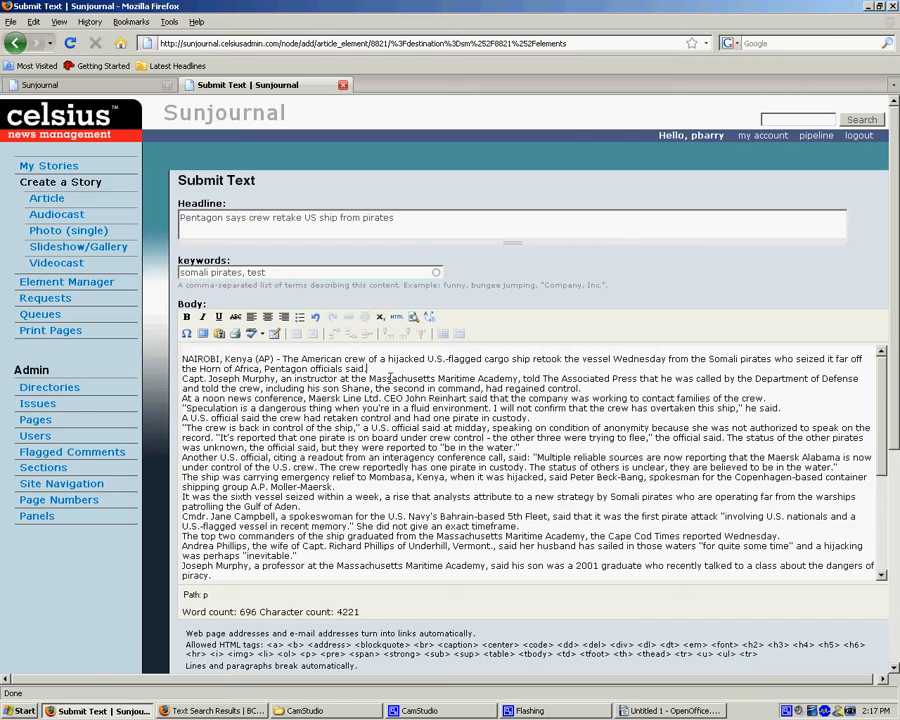
pyautogui.click(700, 710)
pyautogui.click(392, 444)
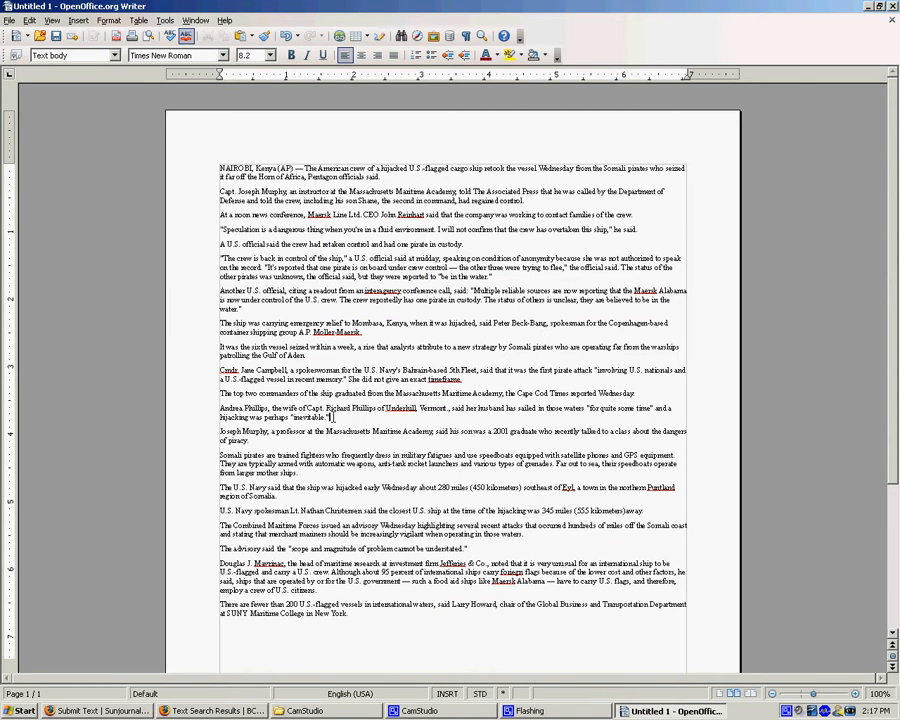
pyautogui.moveTo(330, 415); pyautogui.dragTo(326, 430)
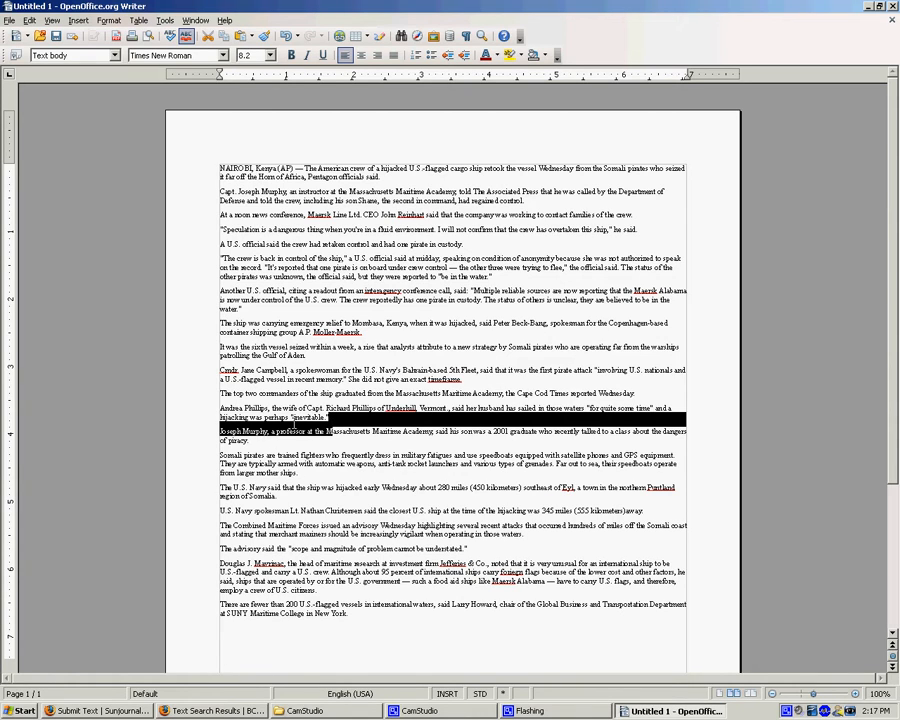
pyautogui.click(330, 430)
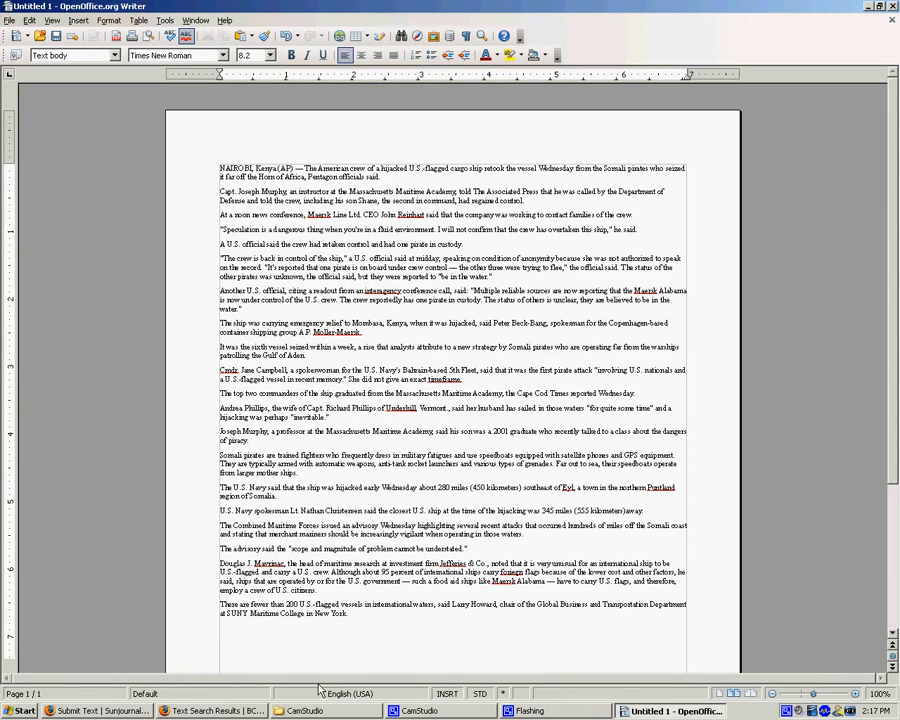
pyautogui.click(175, 710)
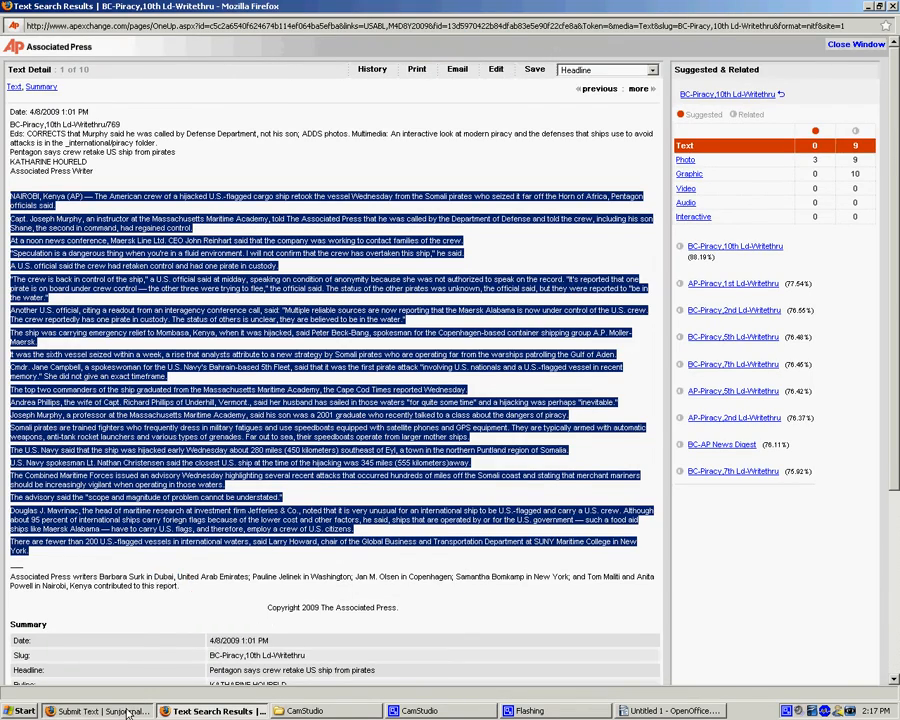
pyautogui.click(120, 710)
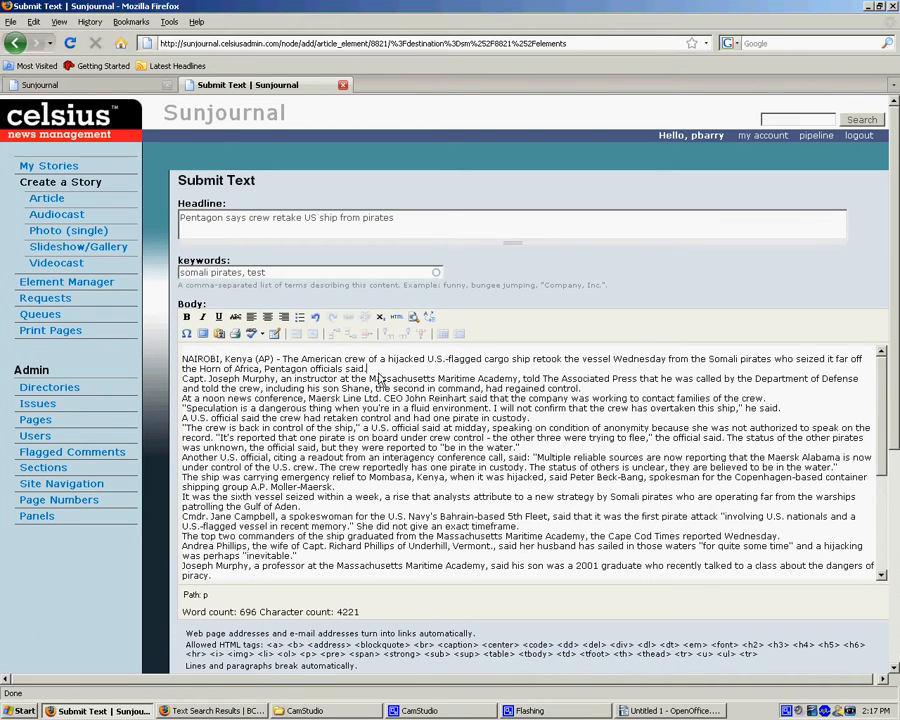
# Add a paragraph break after each of the first four paragraphs of the story in the body editor.
pyautogui.moveTo(378, 374); pyautogui.dragTo(600, 398)
pyautogui.click(423, 370)
pyautogui.press('Return')
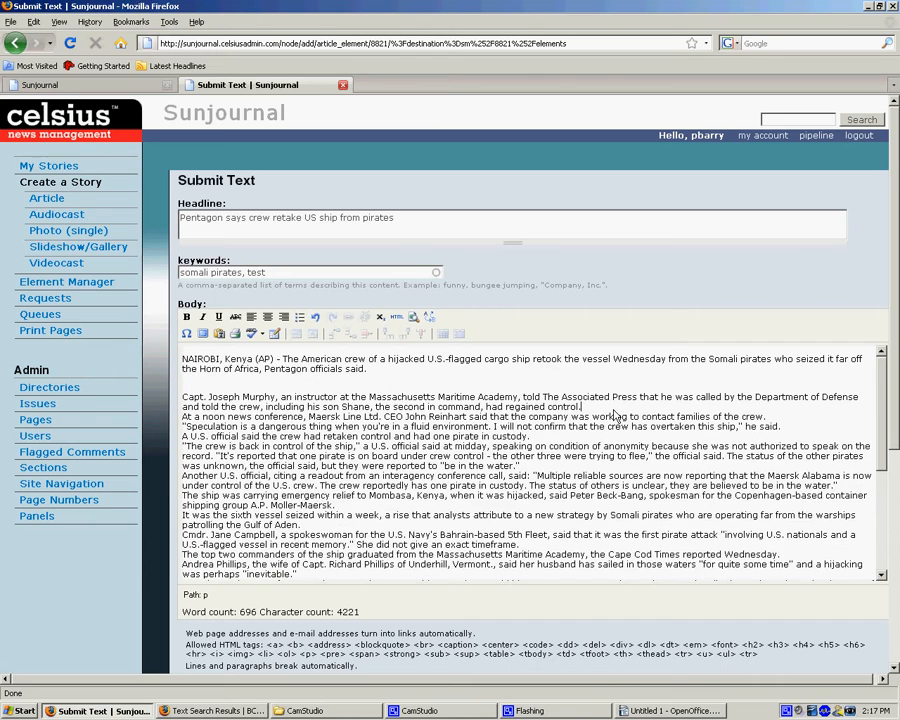
pyautogui.press('Return')
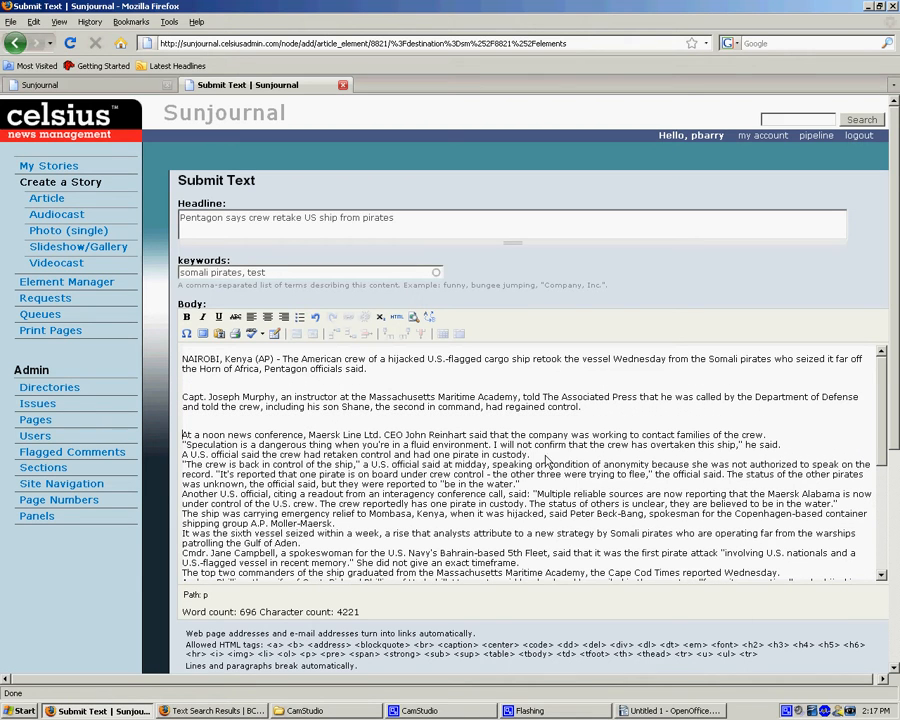
pyautogui.click(775, 436)
pyautogui.press('Return')
pyautogui.click(803, 462)
pyautogui.press('Return')
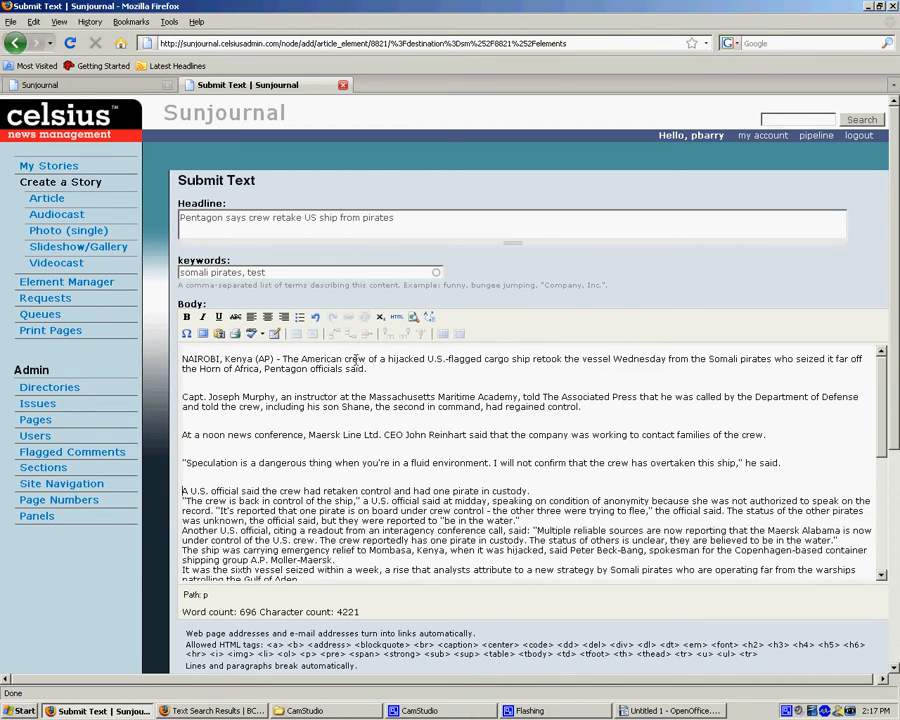
# Examine the paragraph and line-break tags of the respaced story in the HTML source and close the source editor.
pyautogui.click(397, 316)
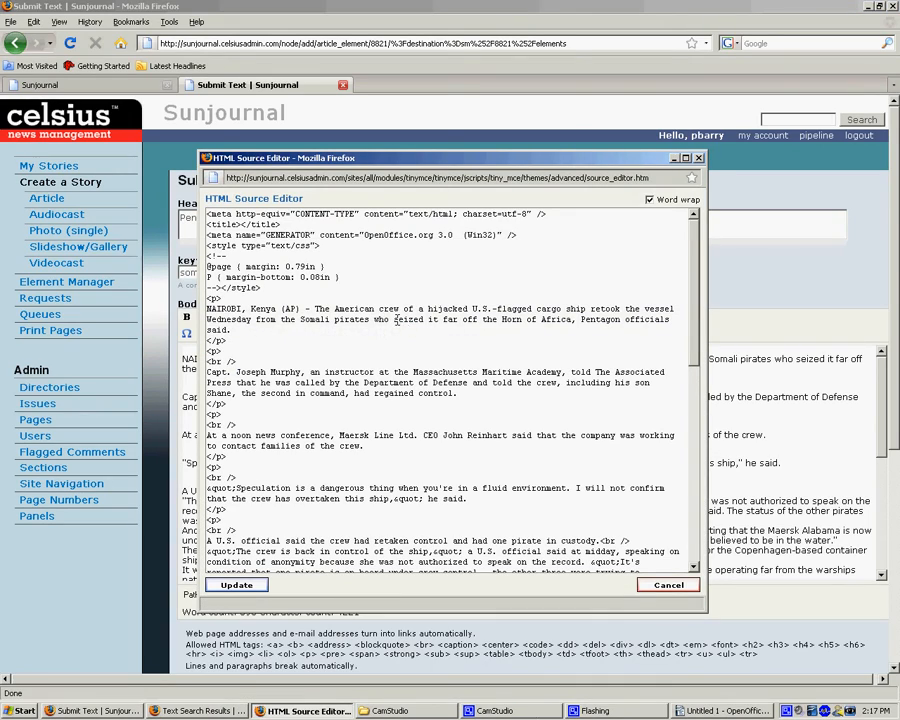
pyautogui.scroll(-7, 313, 378)
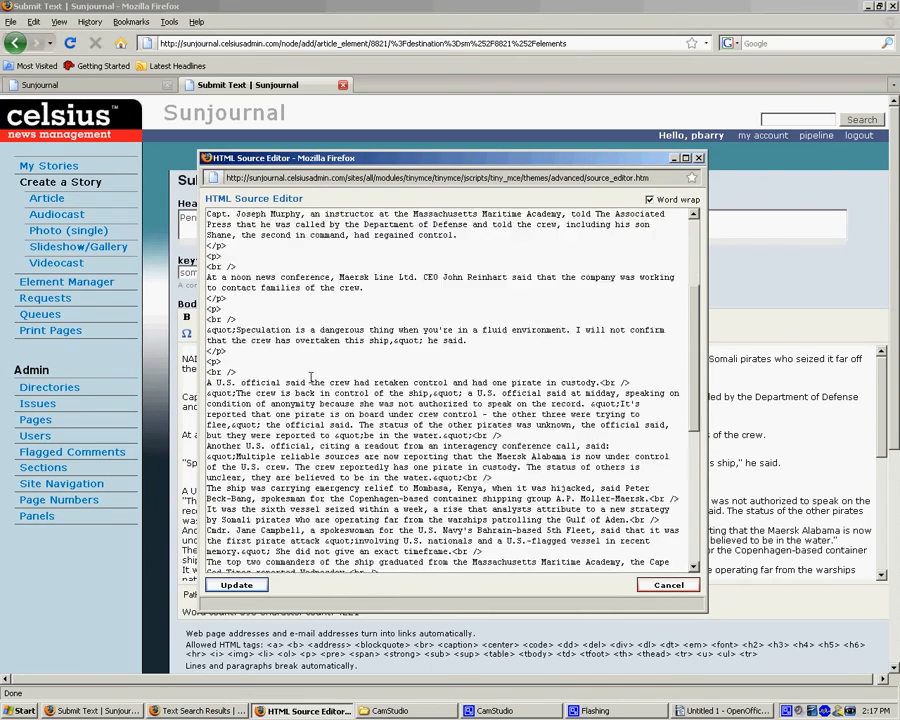
pyautogui.click(698, 158)
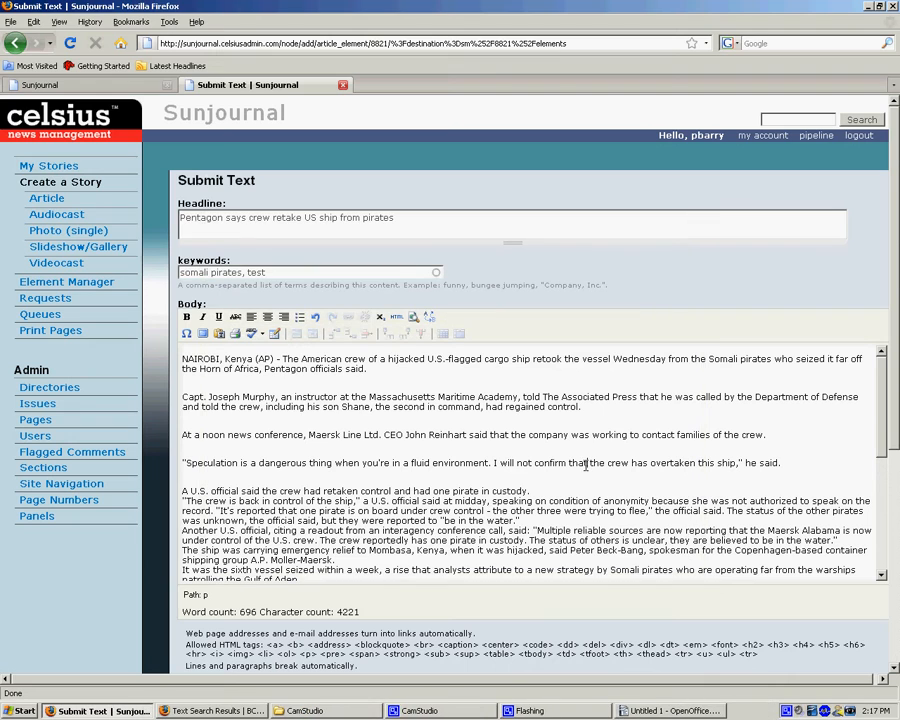
# Delete the entire story from the body editor, including the leftover empty paragraph.
pyautogui.hotkey('ctrl', 's')
pyautogui.click(362, 288)
pyautogui.click(316, 433)
pyautogui.moveTo(181, 356); pyautogui.dragTo(482, 632)
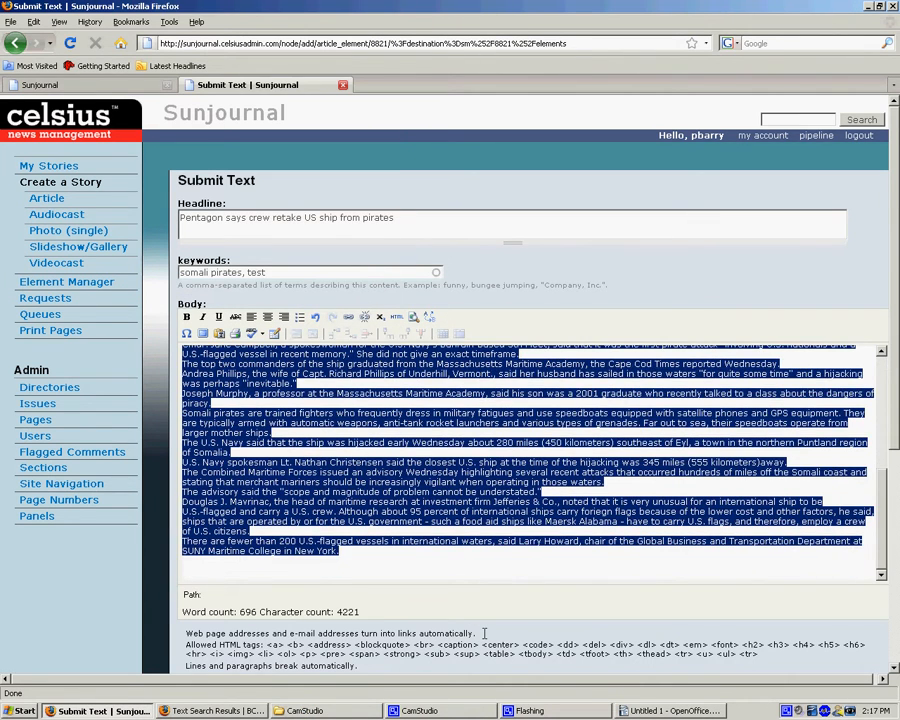
pyautogui.press('Delete')
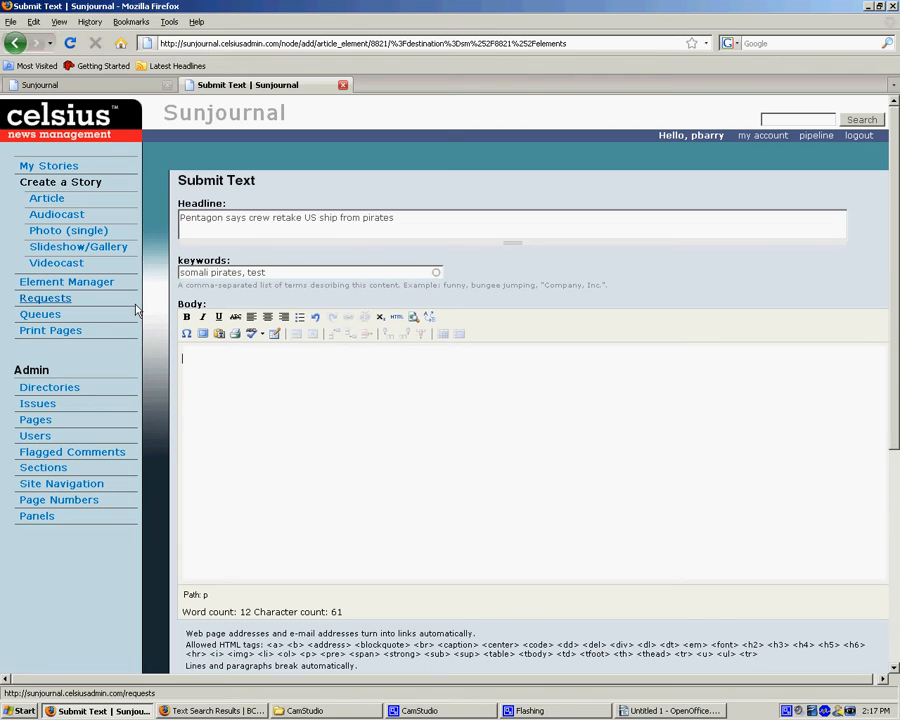
pyautogui.press('BackSpace')
# Copy the selected story text from the AP page again and return to the Celsius text form.
pyautogui.click(213, 710)
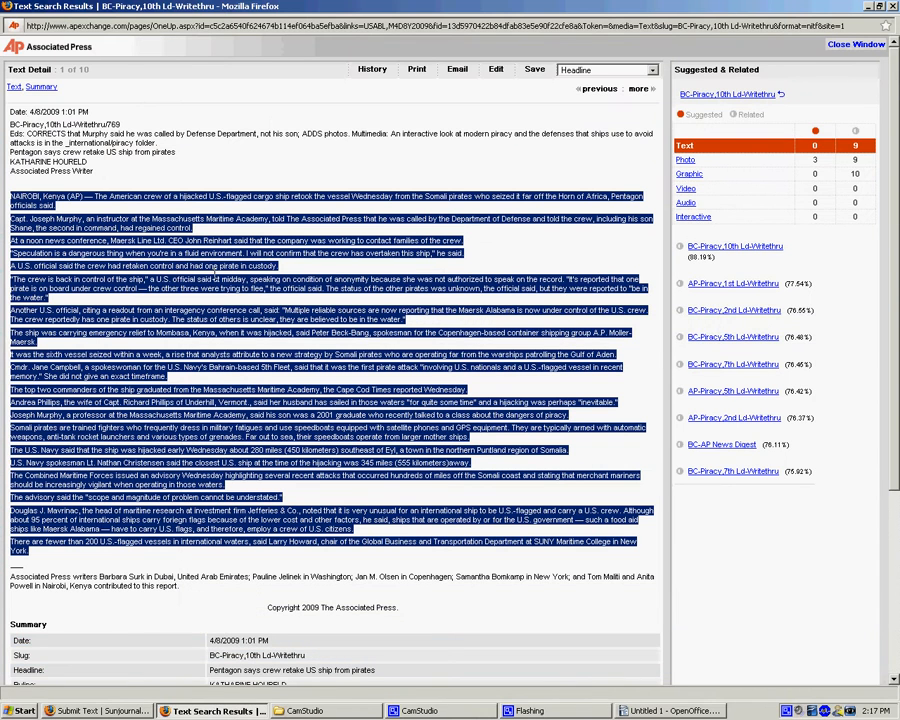
pyautogui.rightClick(150, 192)
pyautogui.click(165, 203)
pyautogui.click(100, 709)
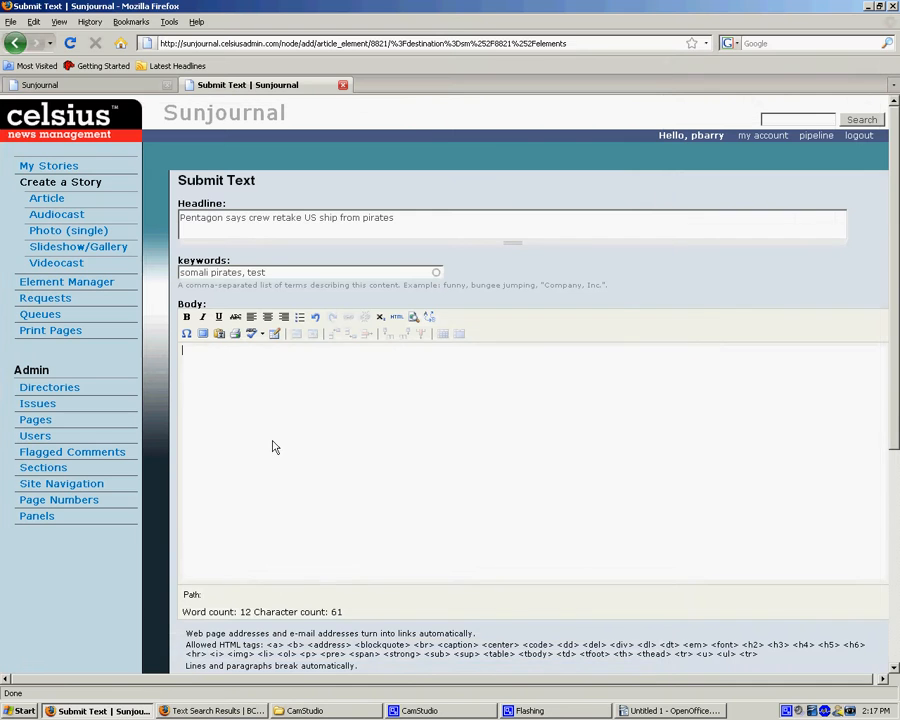
# Insert the copied AP story into the empty body as plain text with line breaks kept.
pyautogui.click(220, 333)
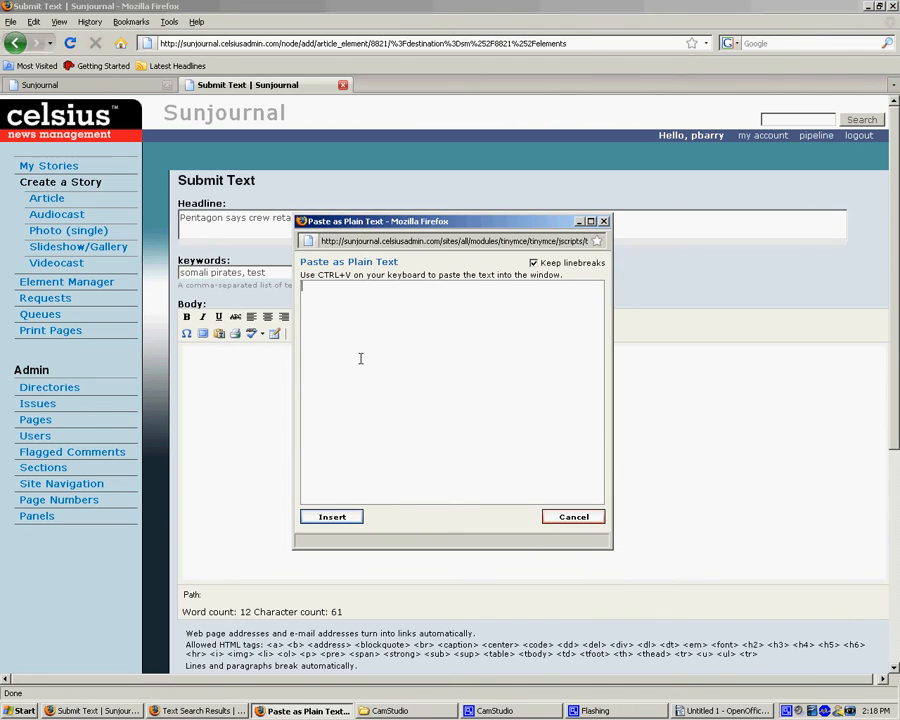
pyautogui.hotkey('ctrl', 'v')
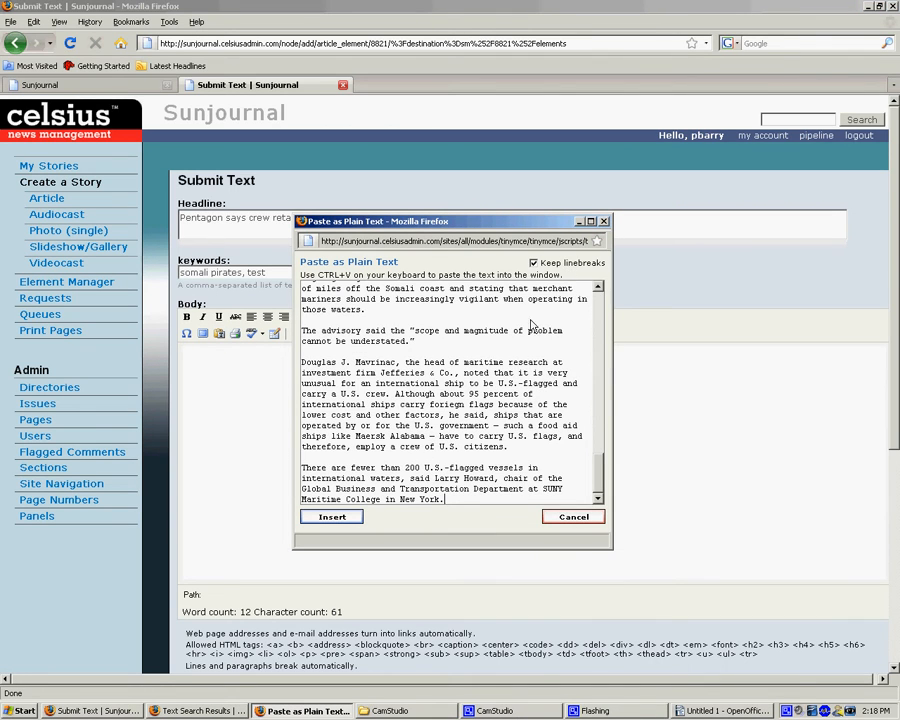
pyautogui.click(338, 517)
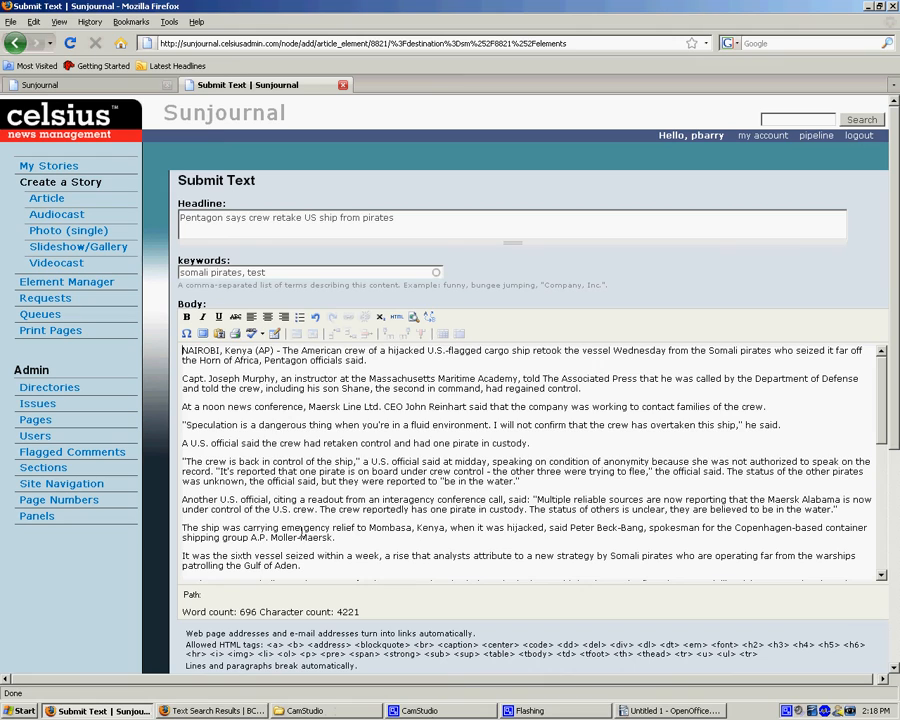
# Check the pasted story in the body editor and submit the text element to the article.
pyautogui.scroll(-4, 302, 533)
pyautogui.scroll(-4, 172, 441)
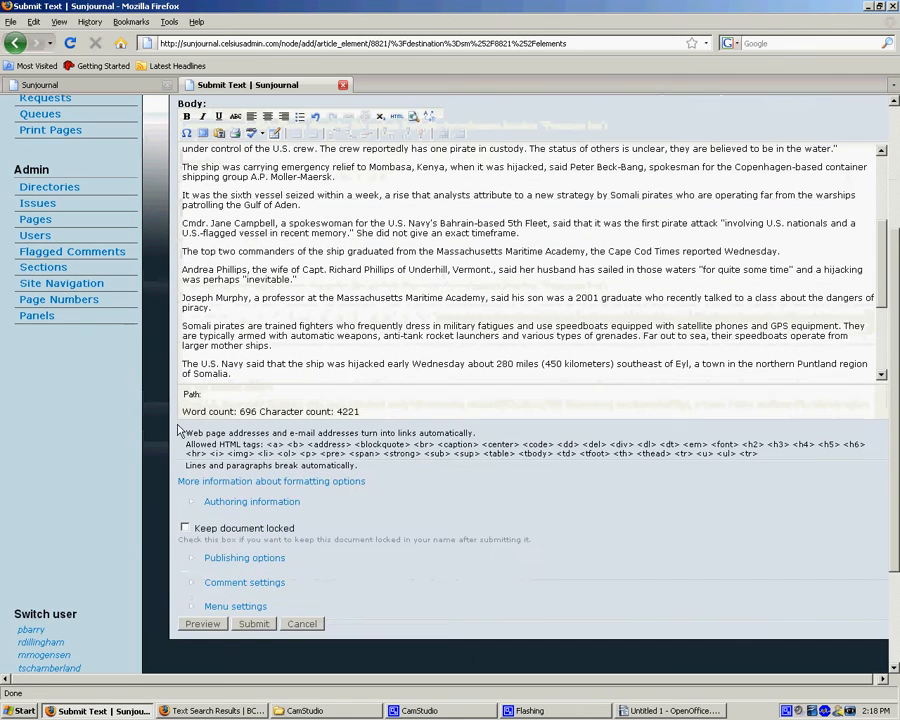
pyautogui.click(260, 626)
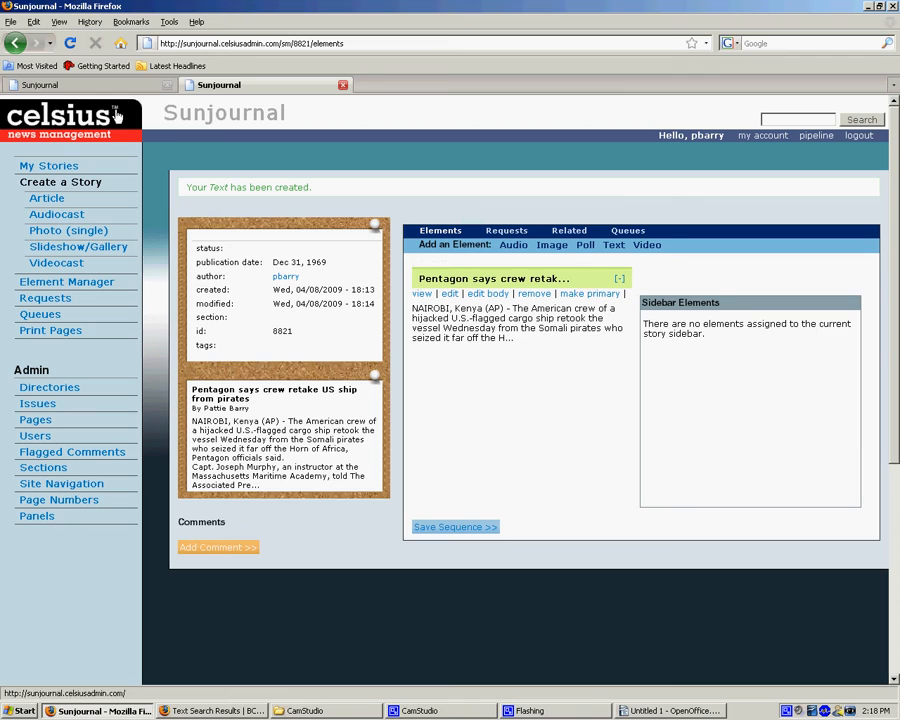
# Switch to the Talk of the Town story and examine the layout of its elements page from the summary down to the sidebar.
pyautogui.click(84, 85)
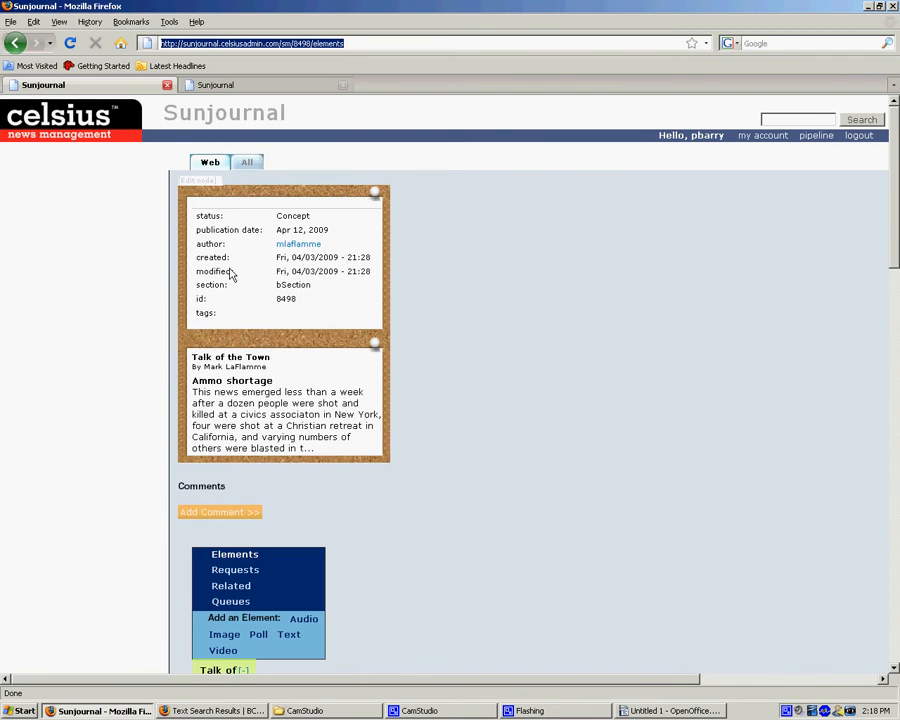
pyautogui.scroll(-10, 348, 420)
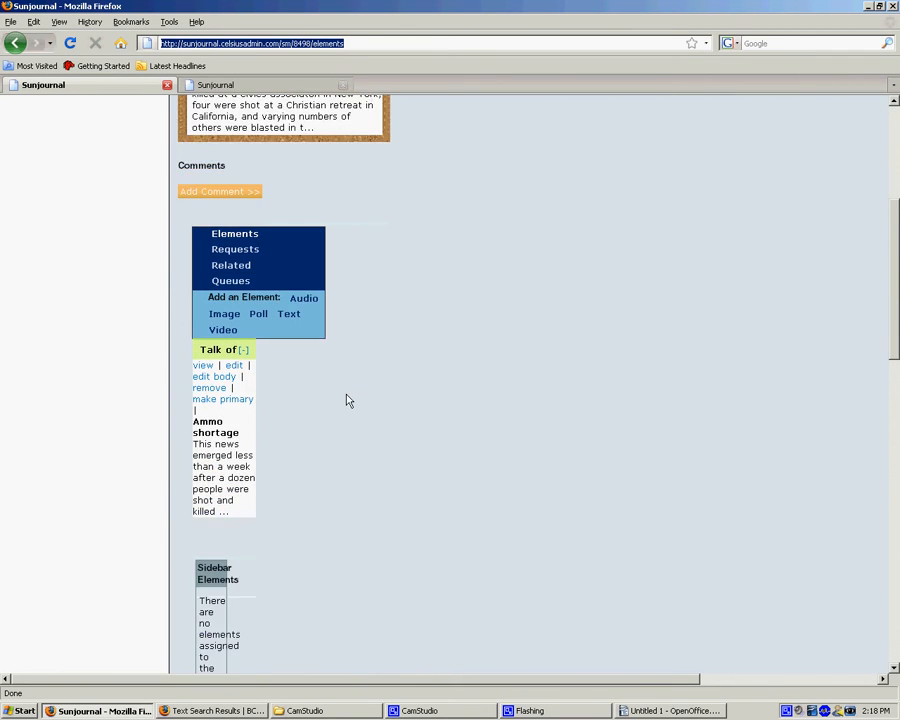
pyautogui.scroll(-3, 348, 400)
pyautogui.scroll(3, 290, 339)
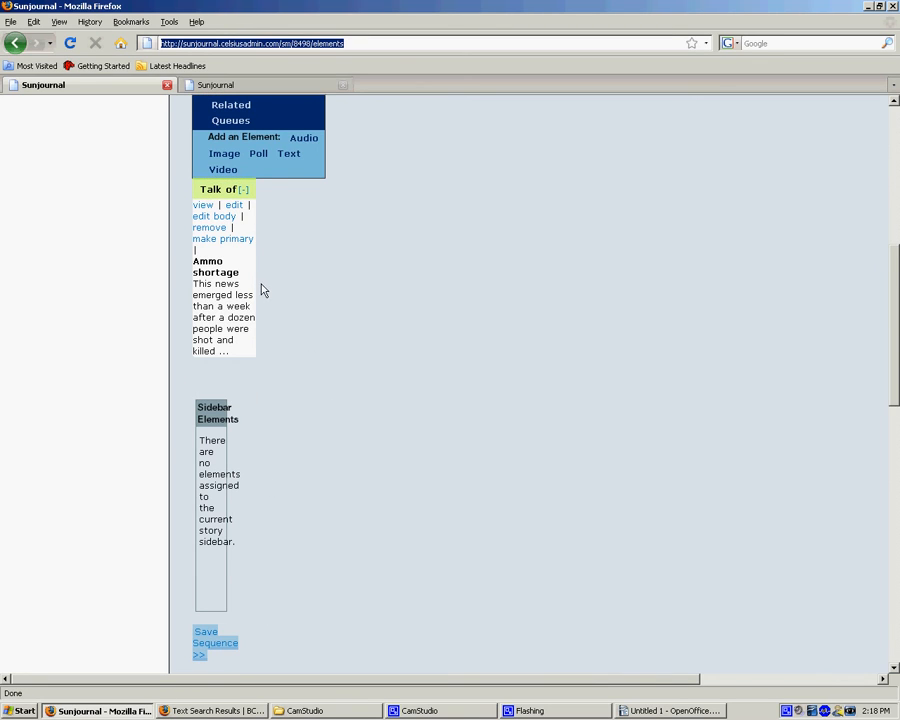
pyautogui.scroll(4, 258, 290)
pyautogui.scroll(4, 253, 288)
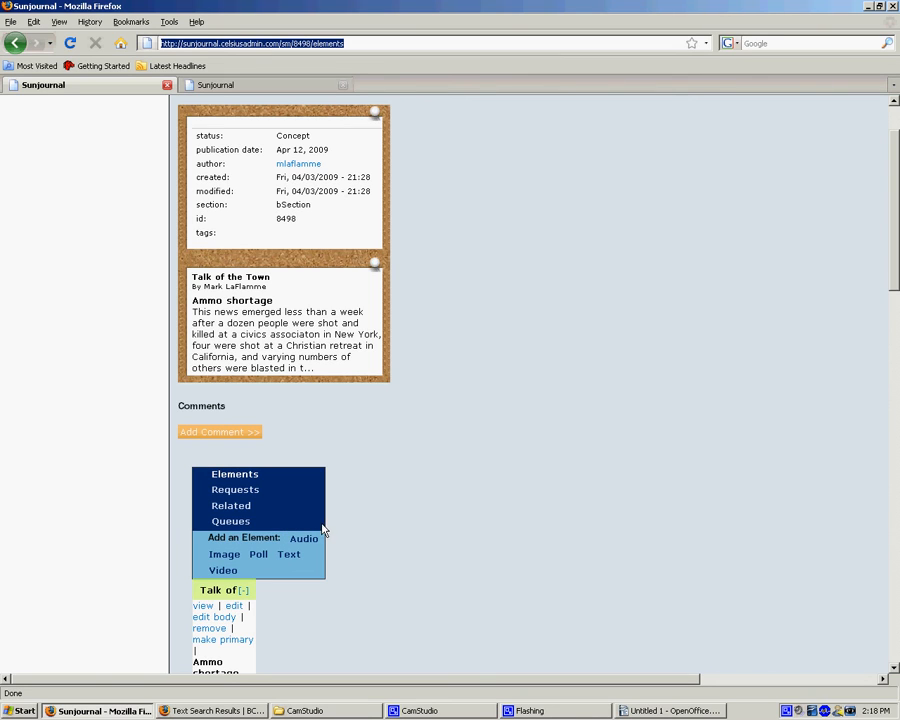
pyautogui.scroll(2, 314, 531)
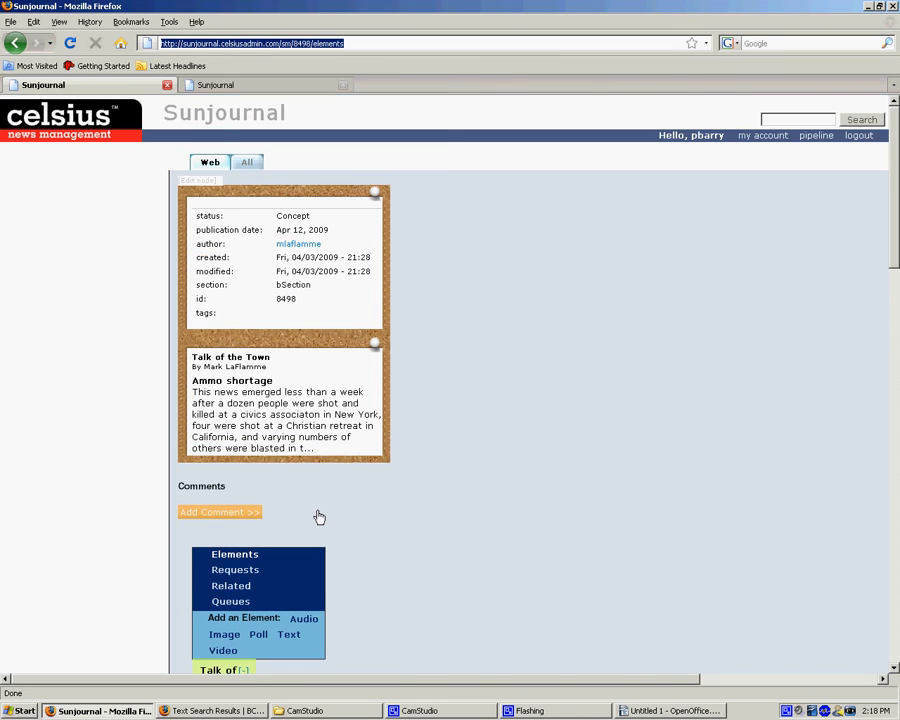